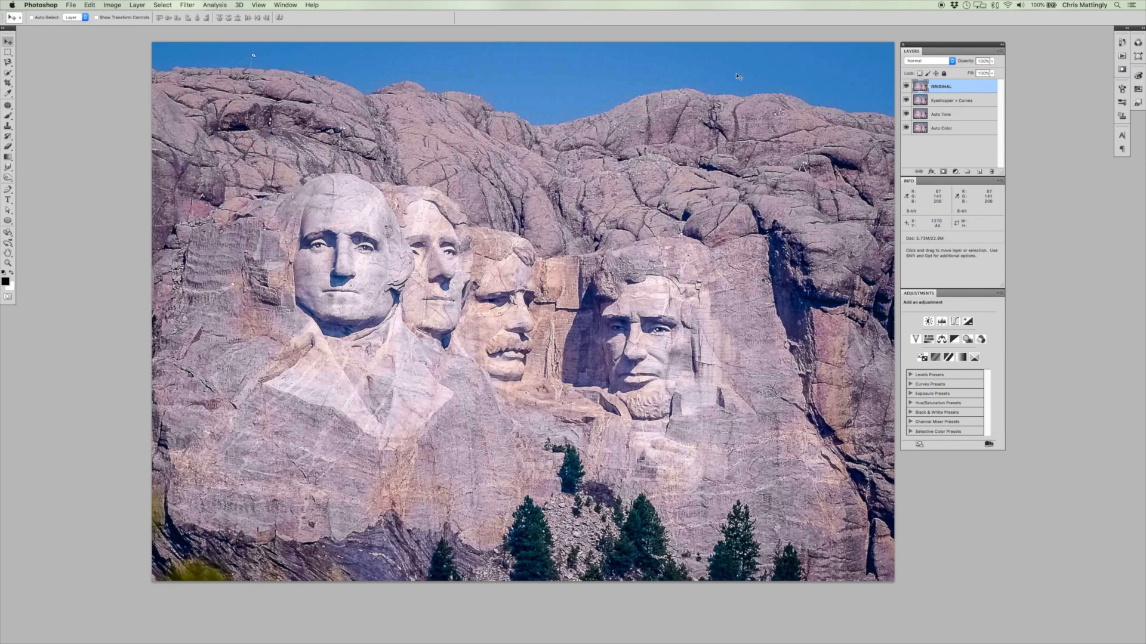
{"action": "left_click", "coordinate": [963, 88]}
{"action": "left_click", "coordinate": [969, 130]}
{"action": "left_click", "coordinate": [973, 116]}
{"action": "left_click", "coordinate": [979, 104]}
{"action": "left_click", "coordinate": [971, 88]}
Activate the Color Sampler tool and set its sample size to 5 by 5 Average.
{"action": "left_click", "coordinate": [9, 93]}
{"action": "left_click", "coordinate": [10, 96]}
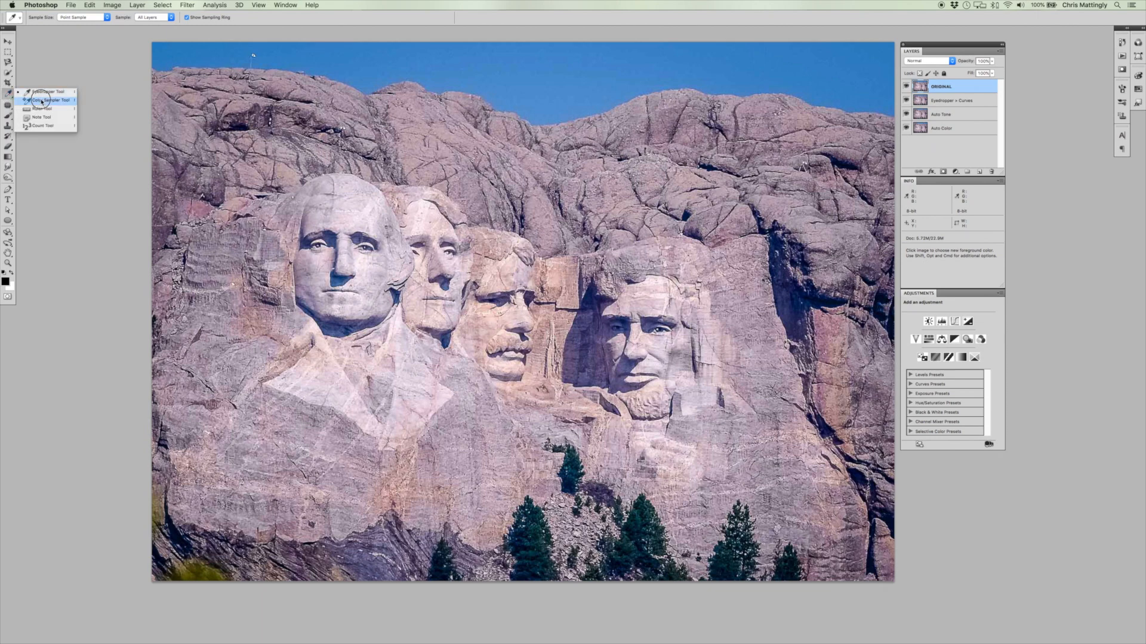
{"action": "left_click", "coordinate": [42, 100]}
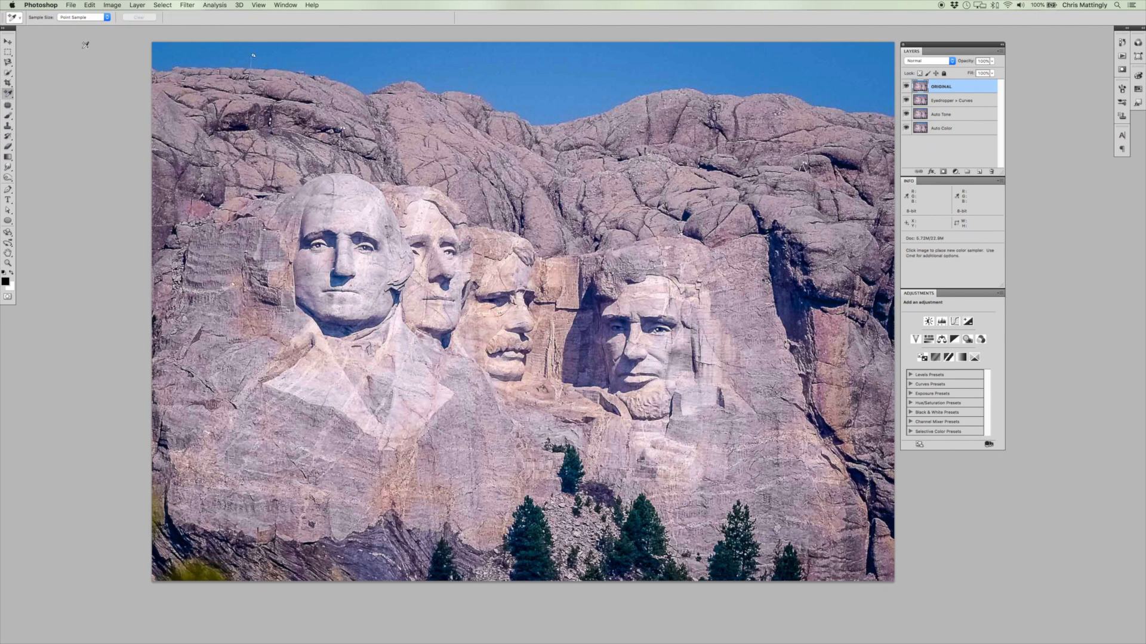
{"action": "left_click", "coordinate": [84, 18]}
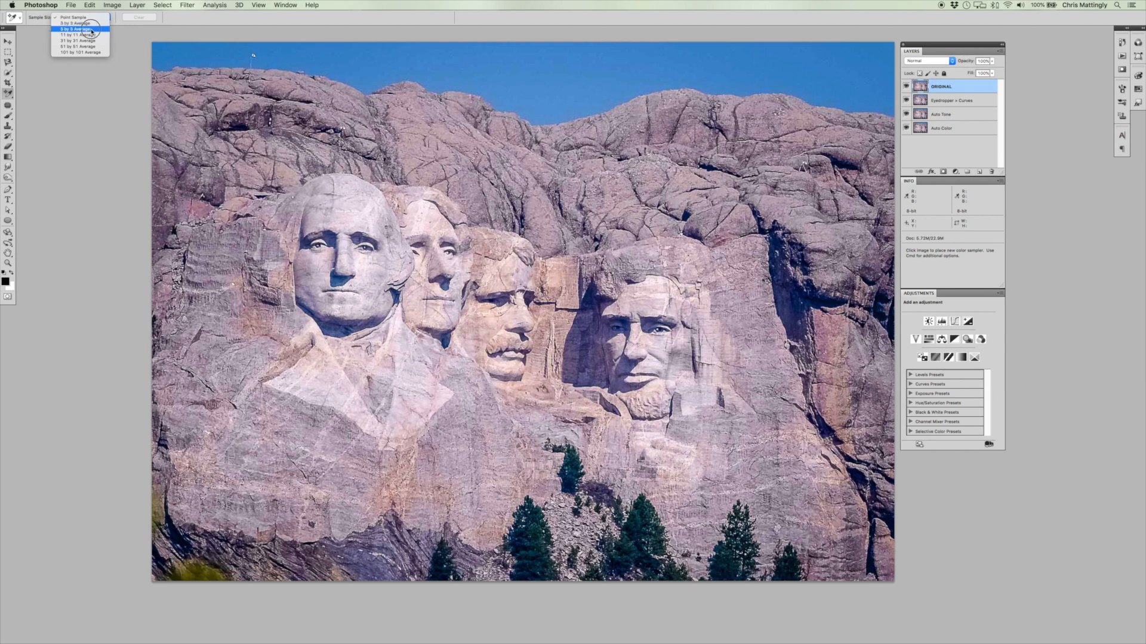
{"action": "left_click", "coordinate": [90, 30]}
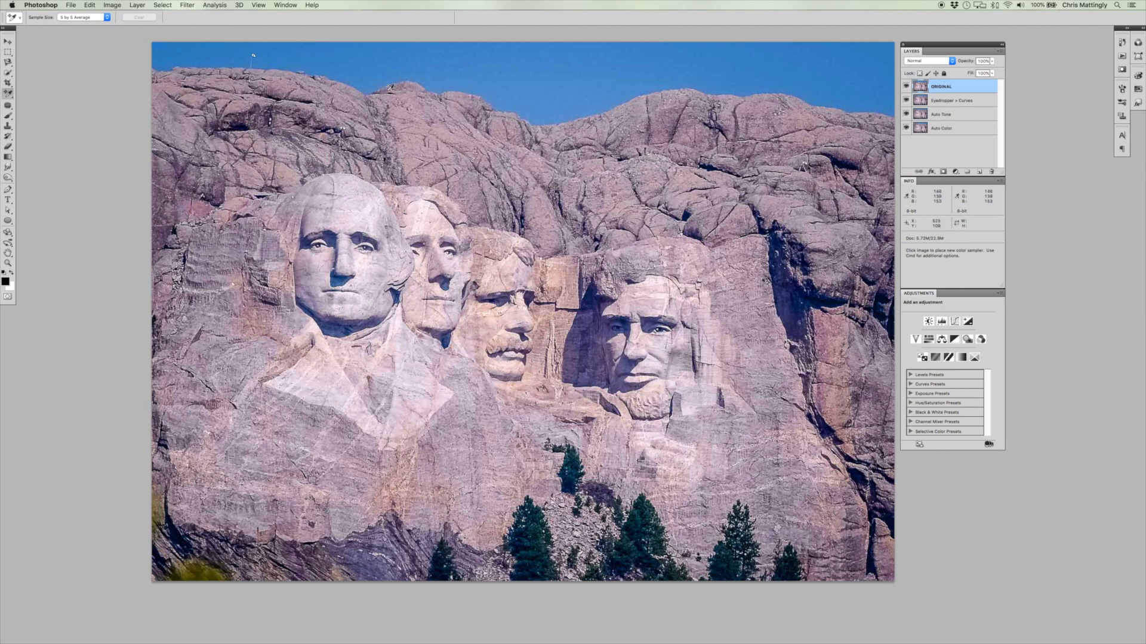
Find the darkest area with the Levels shadow clipping preview and place the first color sampler in the photo's lower-left shadow.
{"action": "left_click", "coordinate": [113, 5]}
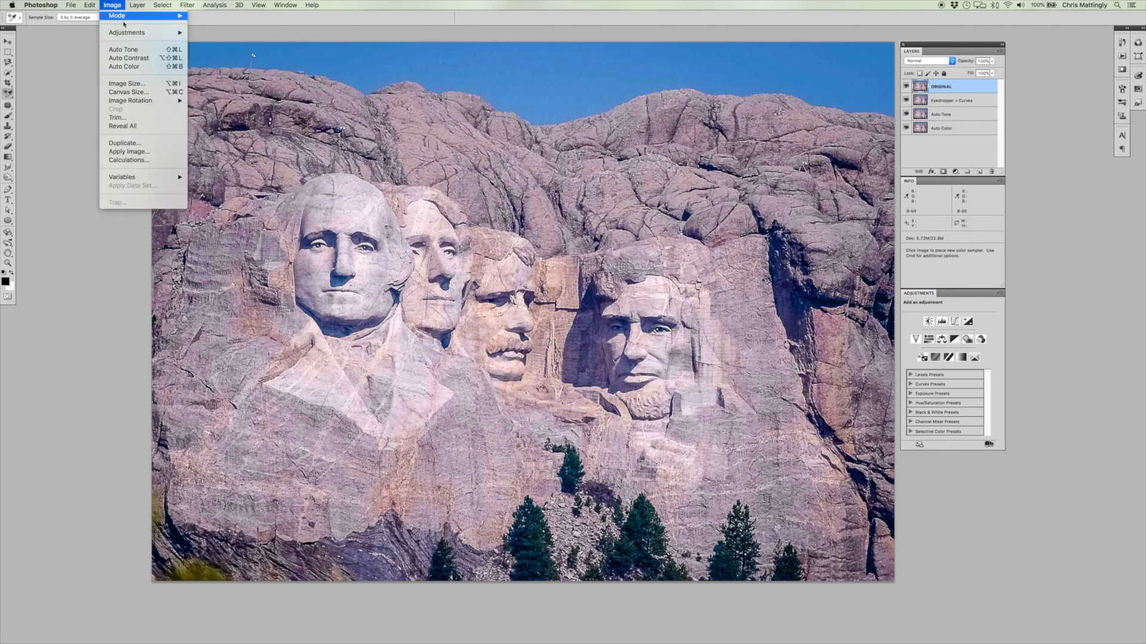
{"action": "mouse_move", "coordinate": [128, 33]}
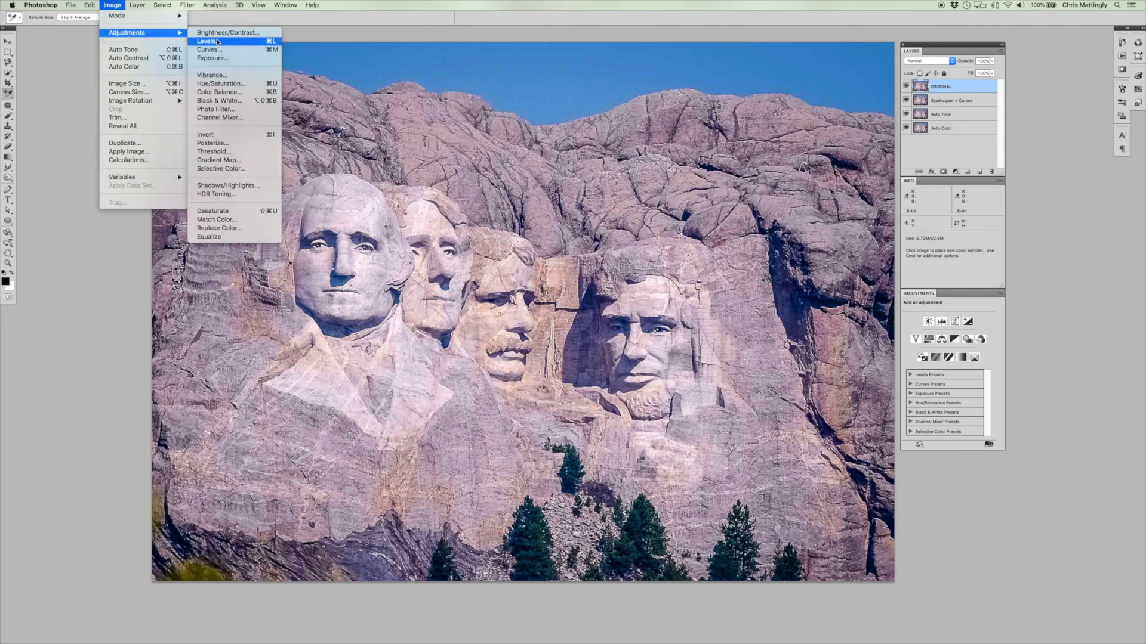
{"action": "left_click", "coordinate": [218, 41]}
{"action": "key", "text": "alt"}
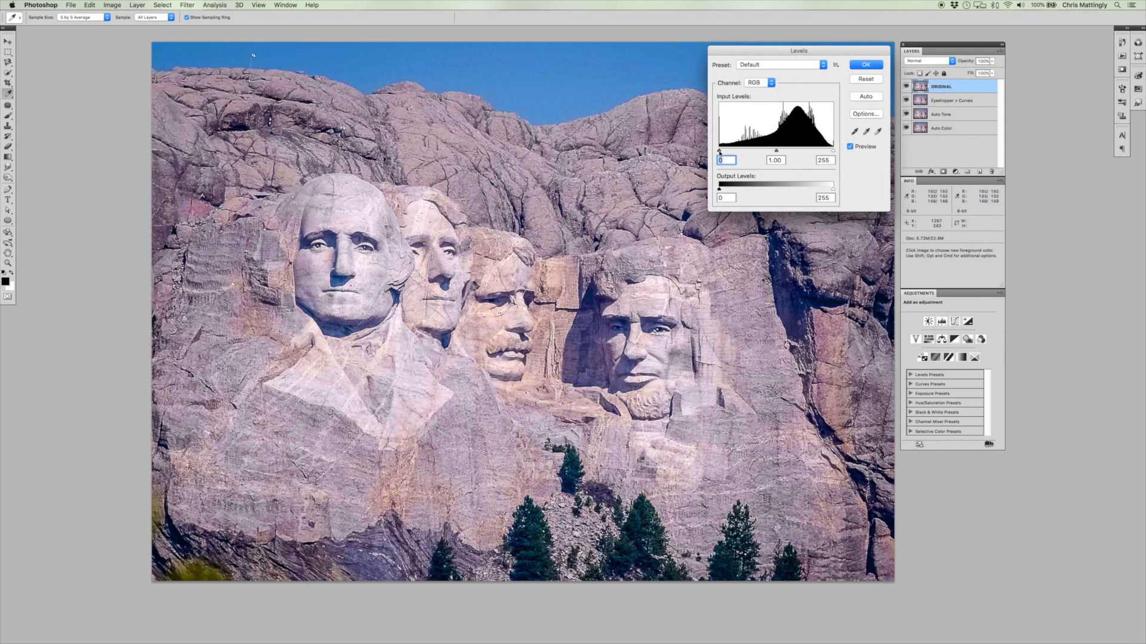
{"action": "mouse_move", "coordinate": [719, 152]}
{"action": "left_mouse_down"}
{"action": "mouse_move", "coordinate": [735, 152]}
{"action": "mouse_move", "coordinate": [719, 151]}
{"action": "left_mouse_up"}
{"action": "key", "text": "Escape"}
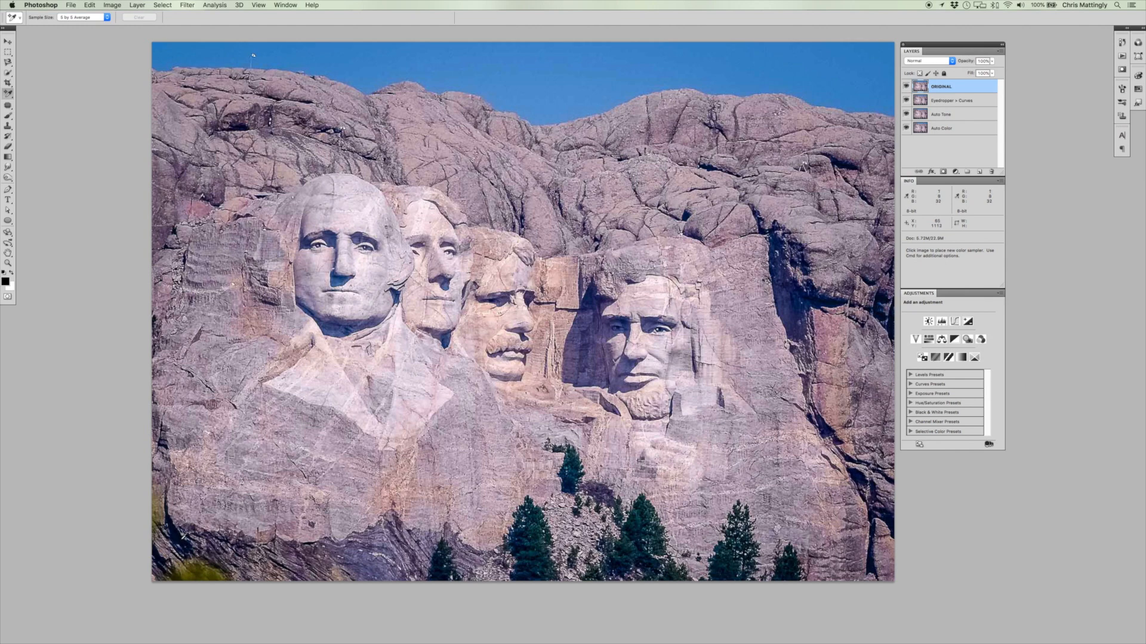
{"action": "left_click", "coordinate": [181, 538]}
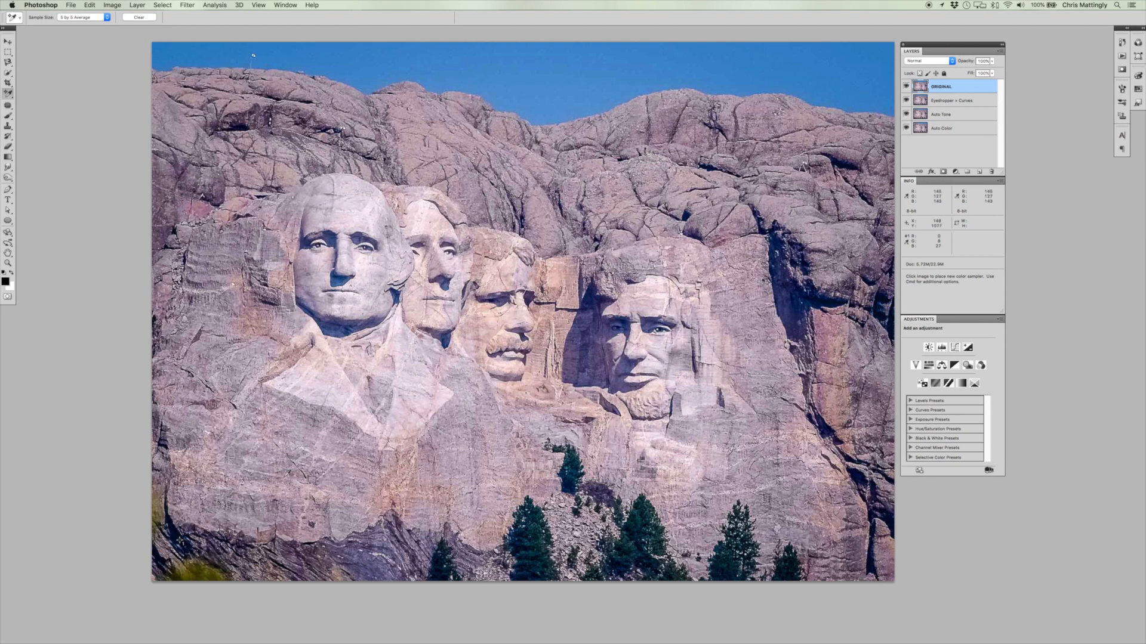
Find the brightest area with the Levels highlight preview and place a second color sampler on top of Jefferson's head.
{"action": "key", "text": "super+l"}
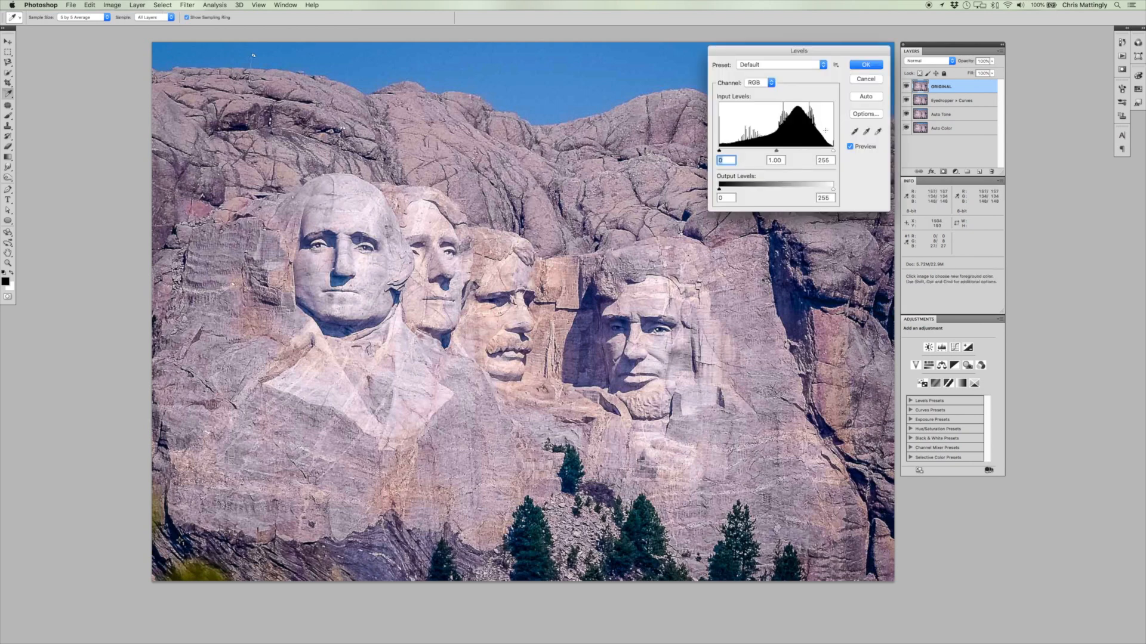
{"action": "left_click_drag", "start_coordinate": [835, 151], "coordinate": [837, 149]}
{"action": "key", "text": "Escape"}
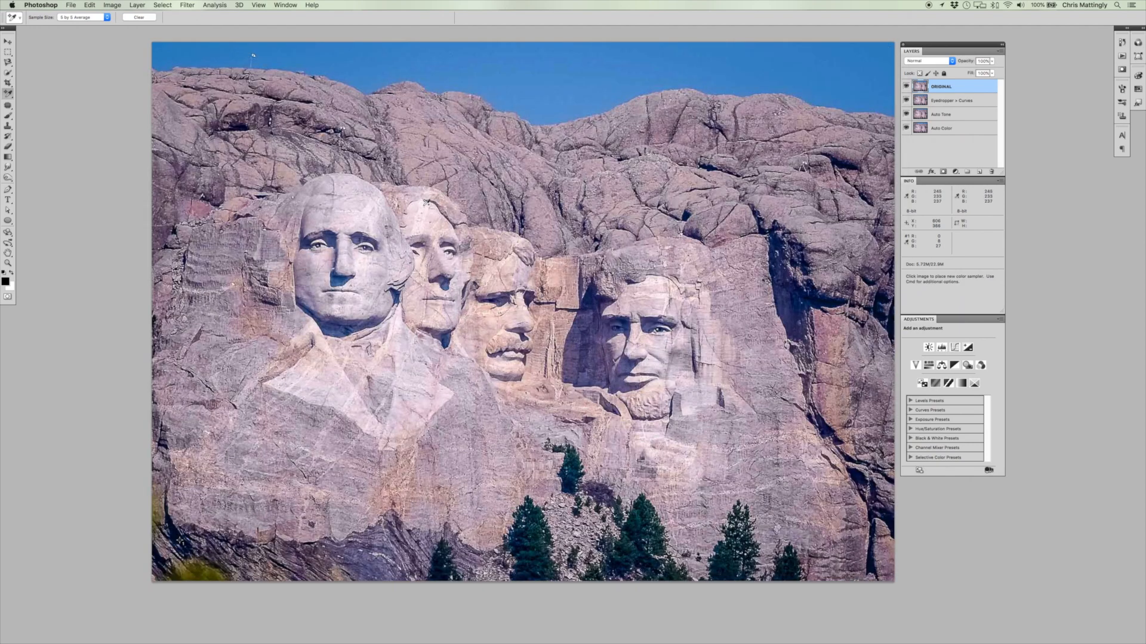
{"action": "left_click", "coordinate": [423, 203]}
Create a new layer above ORIGINAL, fill it with 50% Gray and set its blend mode to Difference.
{"action": "left_click", "coordinate": [980, 172]}
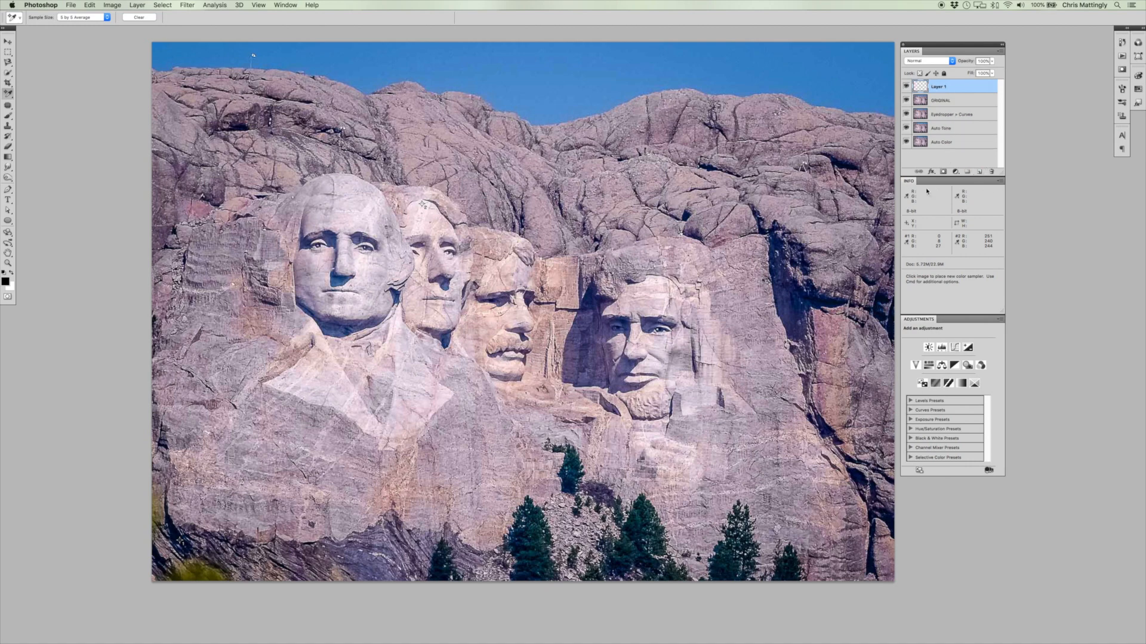
{"action": "left_click", "coordinate": [89, 5]}
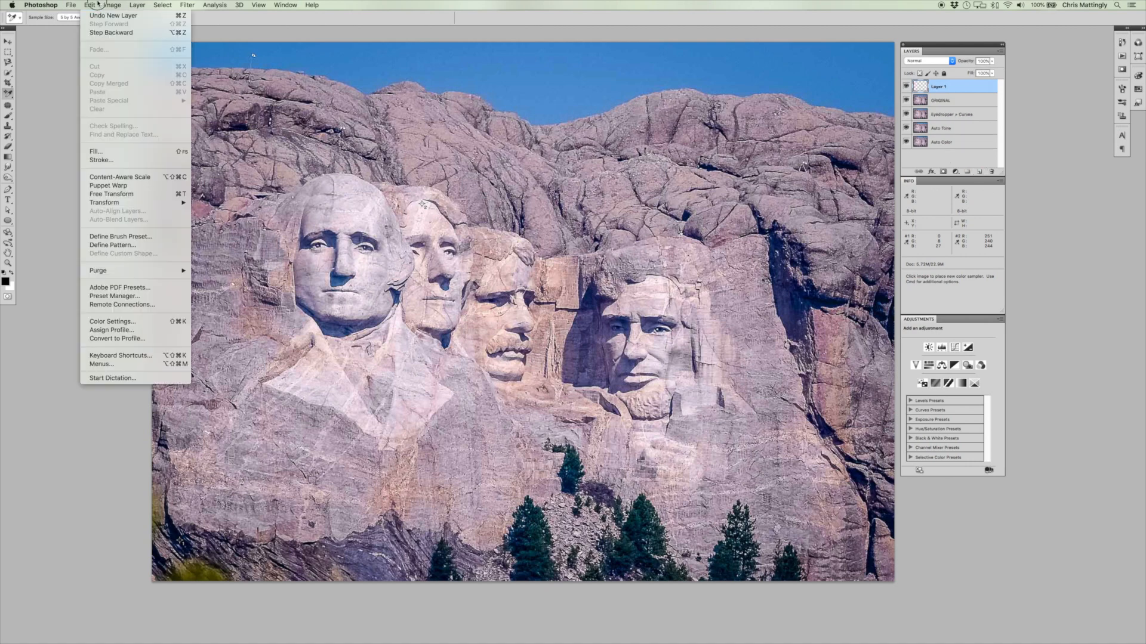
{"action": "left_click", "coordinate": [107, 151]}
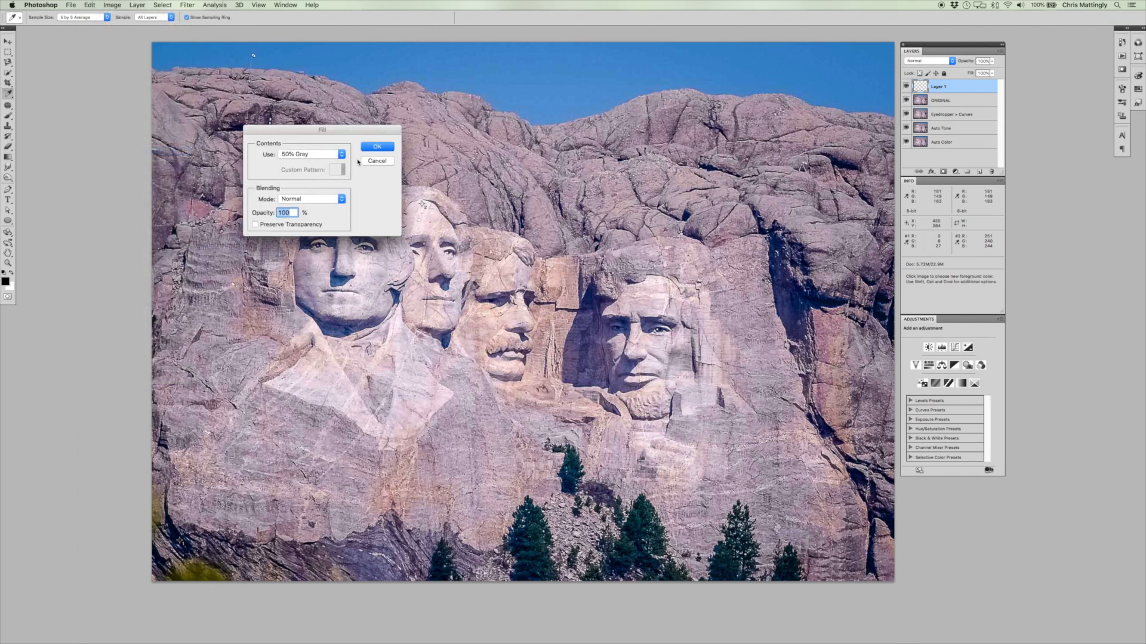
{"action": "left_click", "coordinate": [376, 151]}
{"action": "key", "text": "shift+i"}
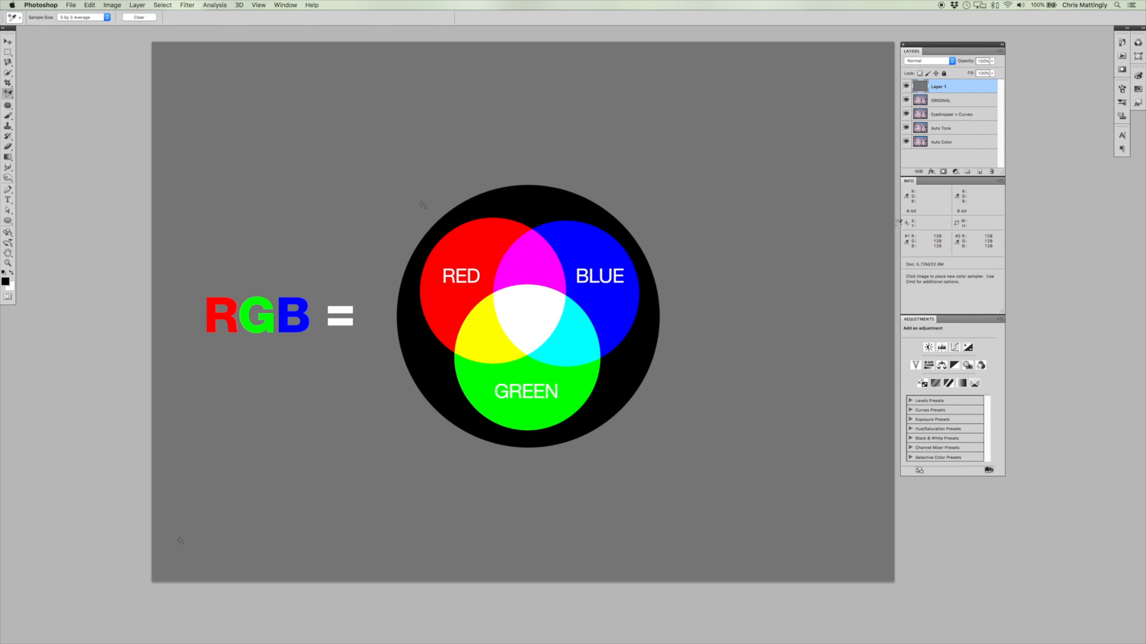
{"action": "left_click", "coordinate": [917, 61]}
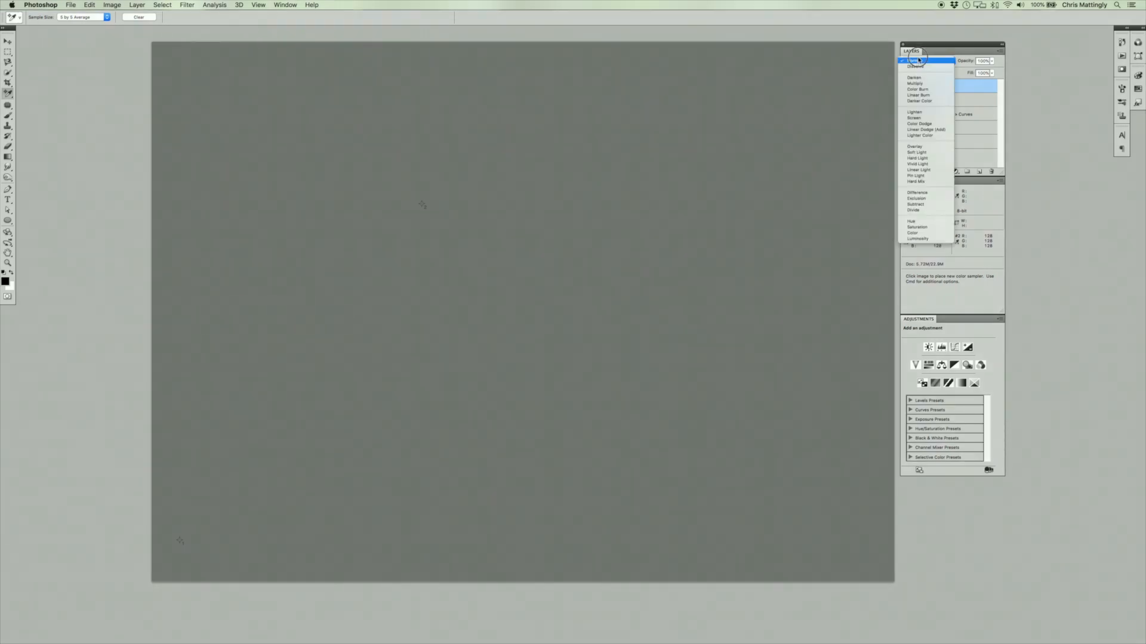
{"action": "left_click", "coordinate": [917, 192]}
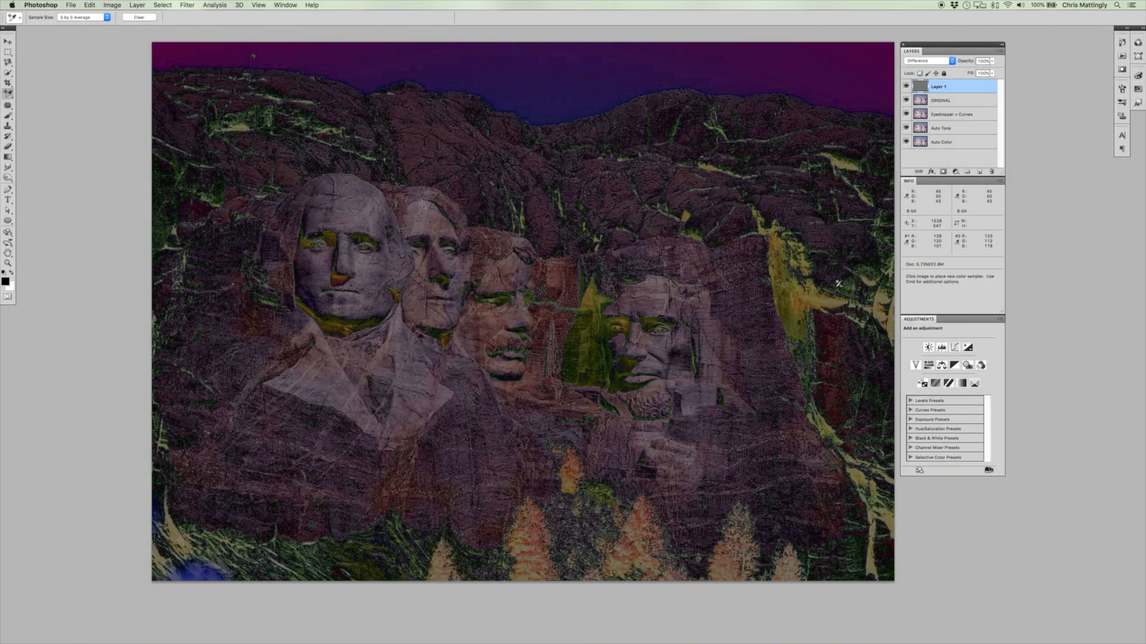
Add a Threshold adjustment layer above the gray layer and set its threshold level to 30.
{"action": "left_click", "coordinate": [955, 172]}
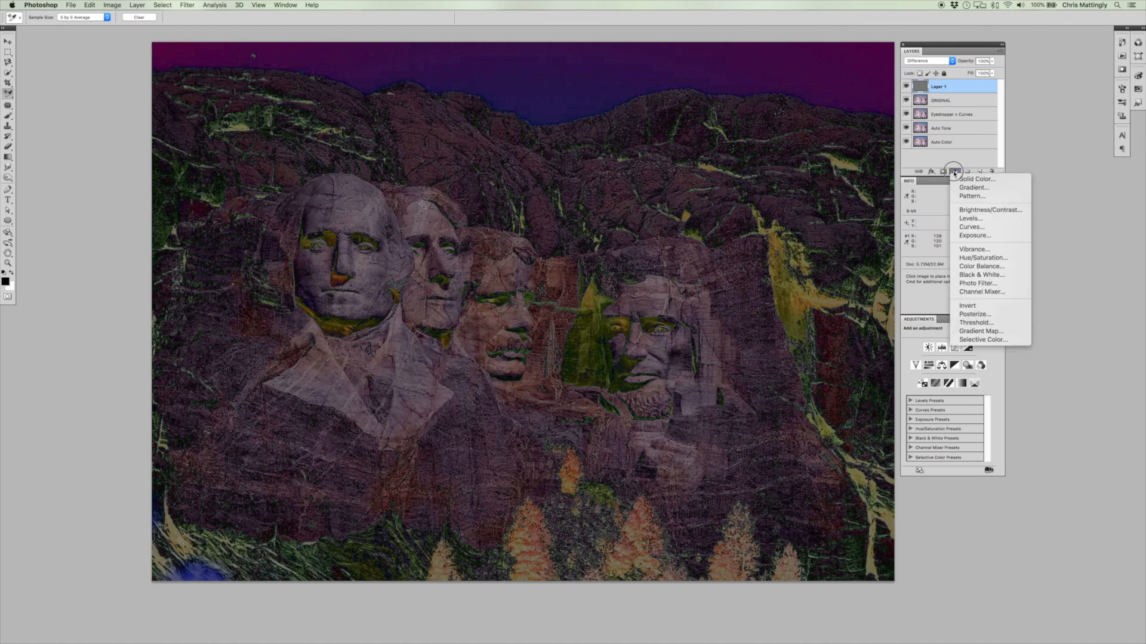
{"action": "left_click", "coordinate": [976, 322]}
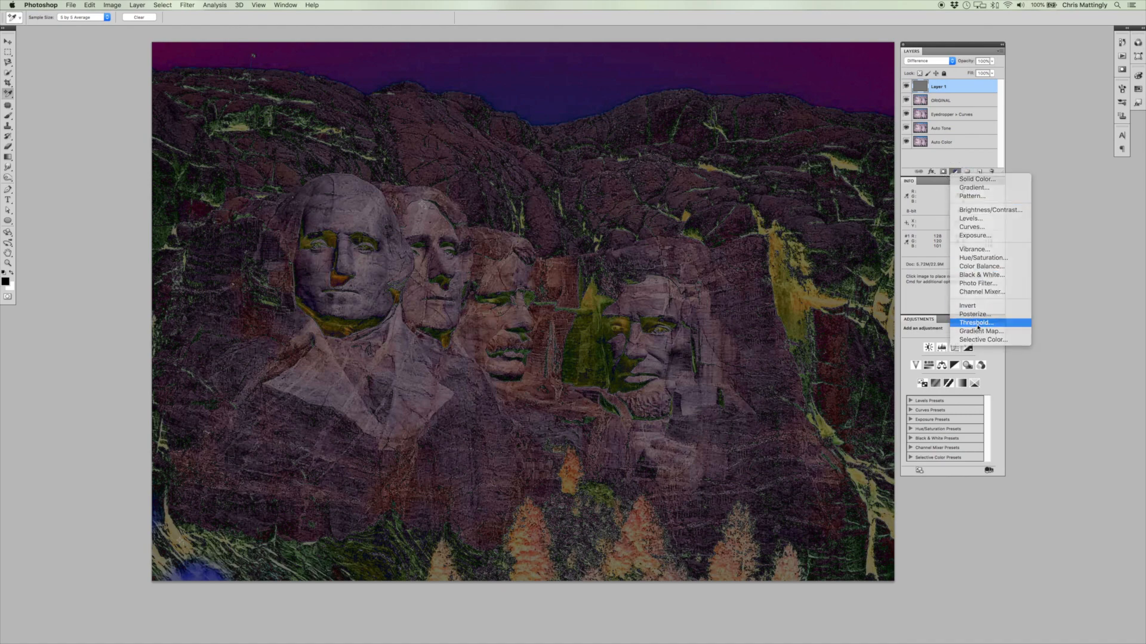
{"action": "left_click_drag", "start_coordinate": [945, 393], "coordinate": [908, 392]}
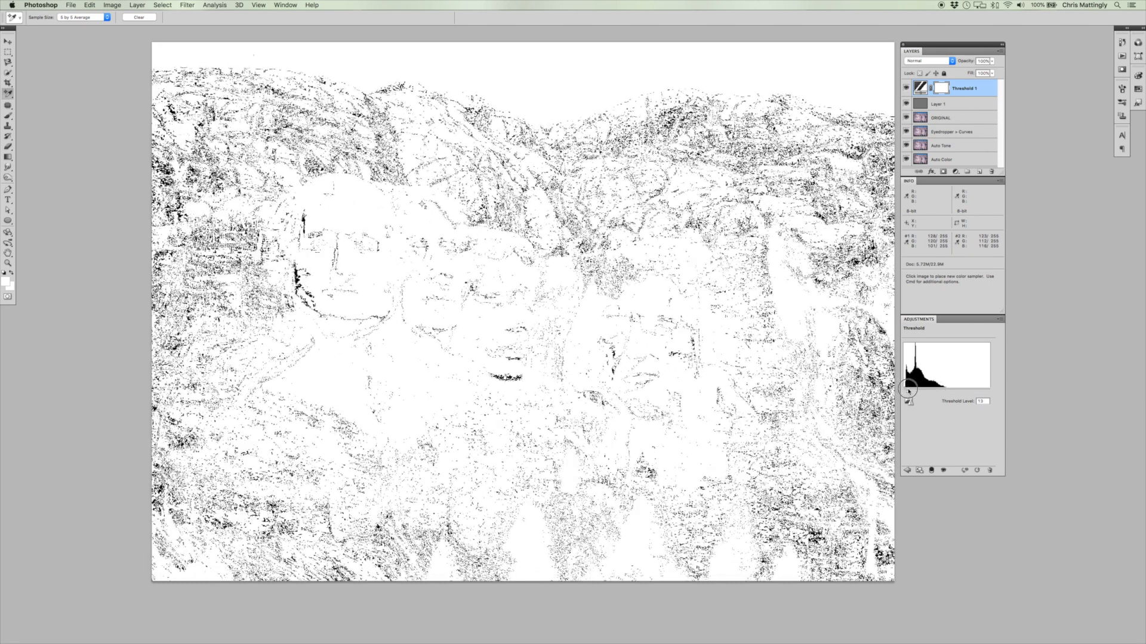
{"action": "left_click_drag", "start_coordinate": [909, 392], "coordinate": [914, 391]}
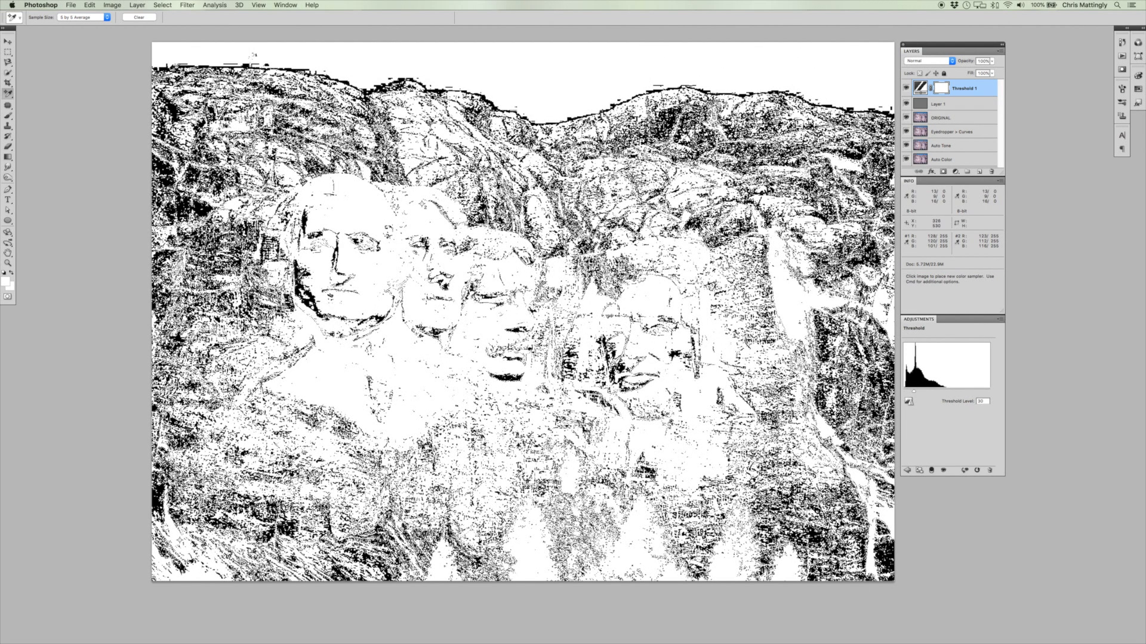
Place a third color sampler on the black edge of Washington's face, and delete the Threshold and gray layers.
{"action": "left_click", "coordinate": [301, 278]}
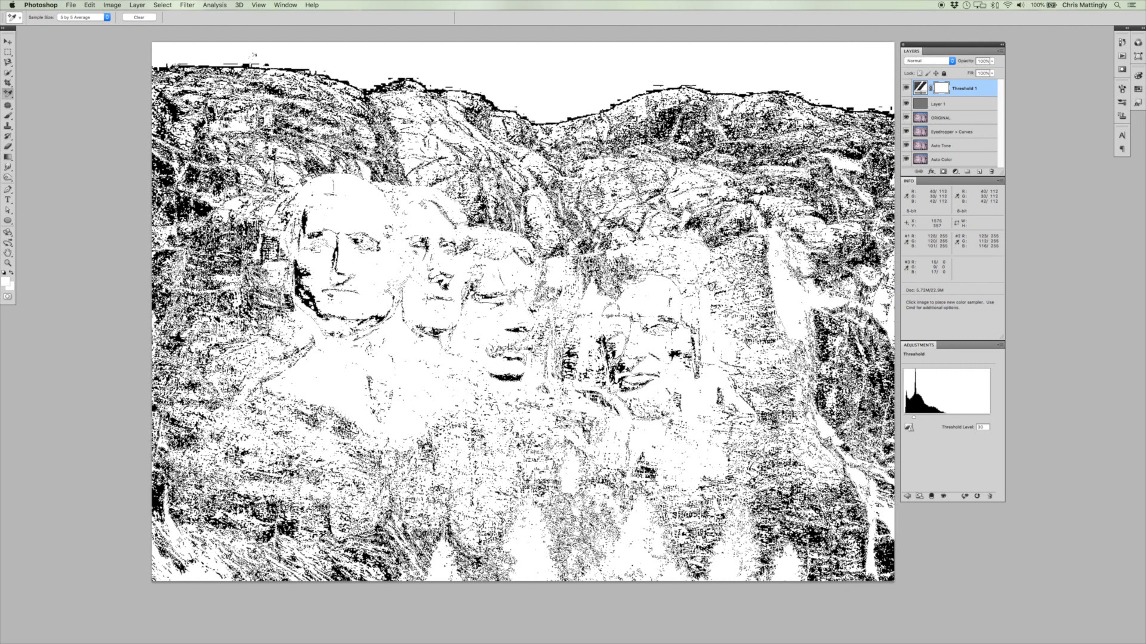
{"action": "left_click", "coordinate": [950, 107], "text": "shift"}
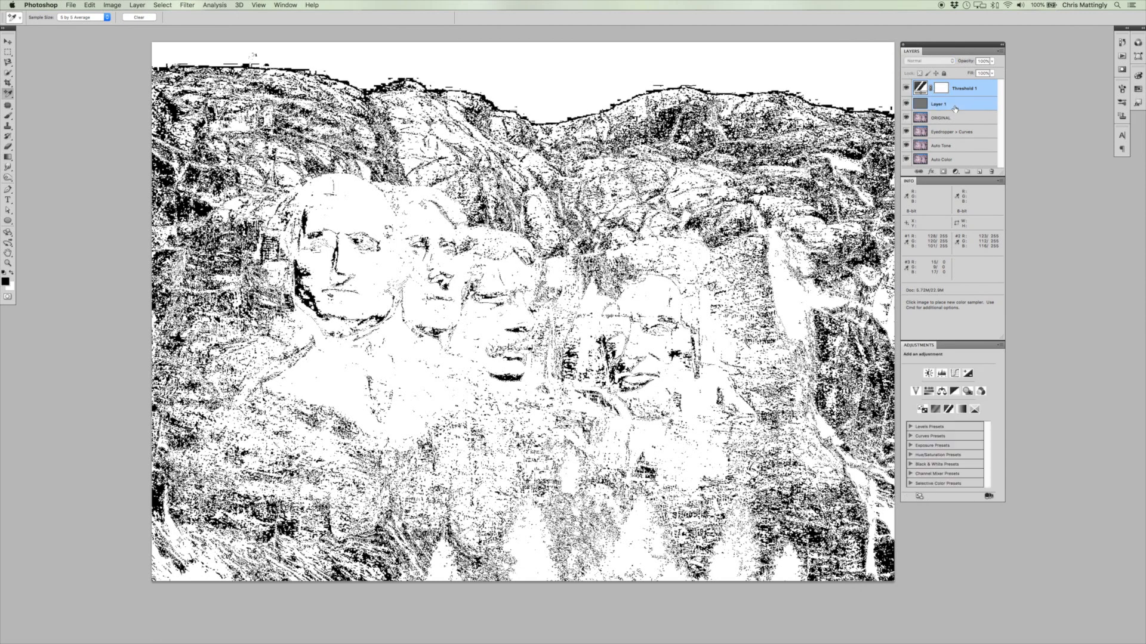
{"action": "key", "text": "Delete"}
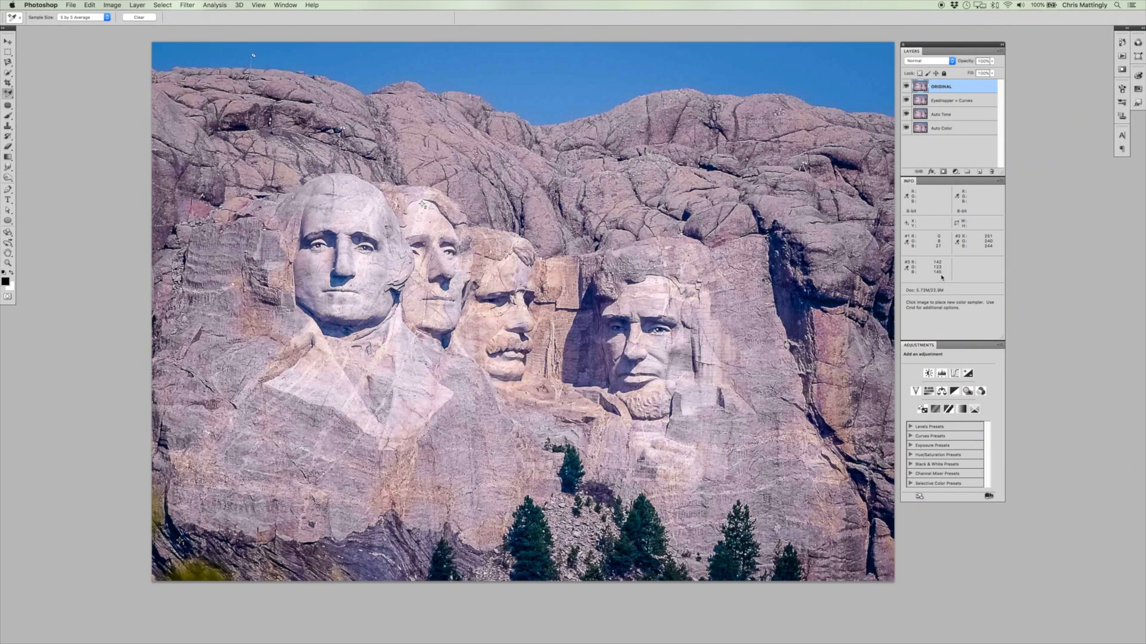
Apply Auto Color to the Auto Color layer with the three layers above it hidden, and compare it with ORIGINAL.
{"action": "left_click_drag", "start_coordinate": [906, 114], "coordinate": [905, 86]}
{"action": "left_click", "coordinate": [969, 132]}
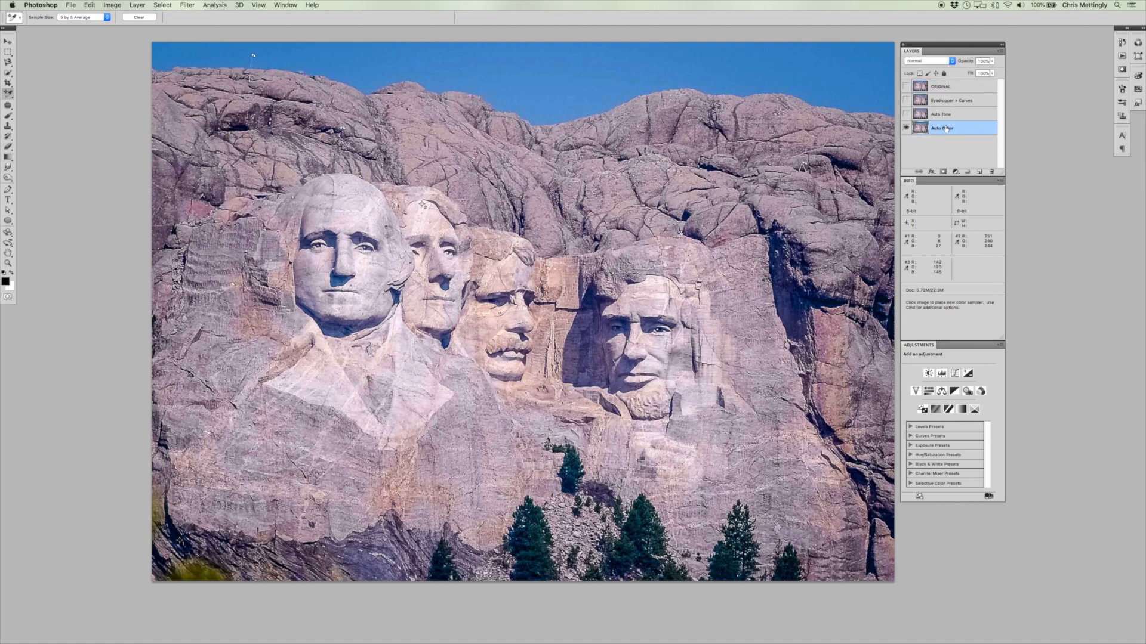
{"action": "left_click", "coordinate": [110, 5]}
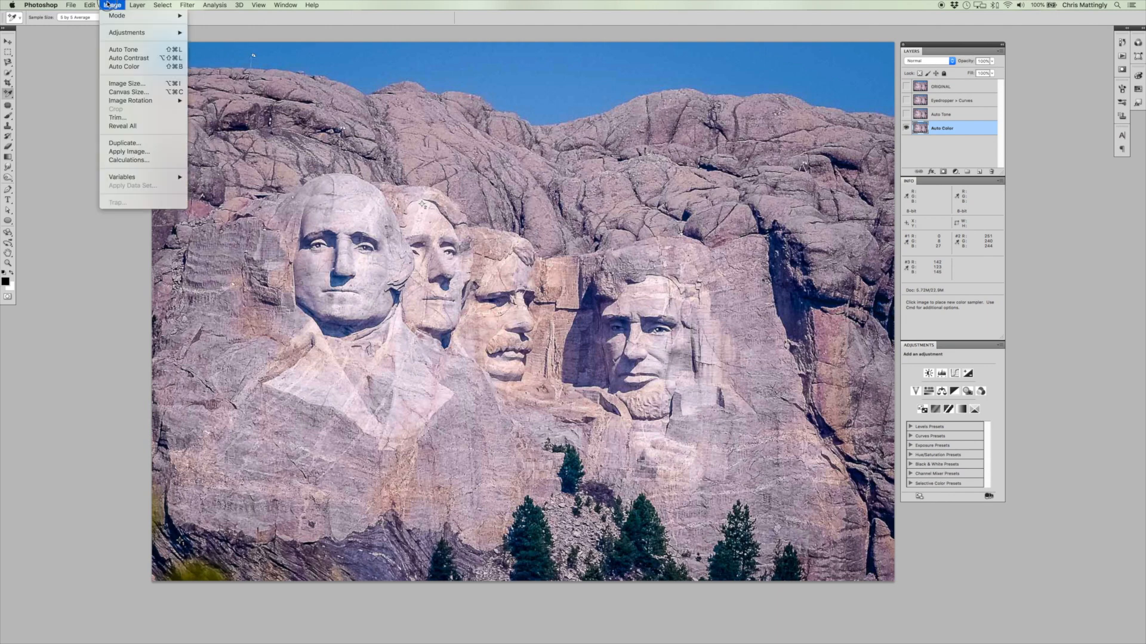
{"action": "left_click", "coordinate": [126, 58]}
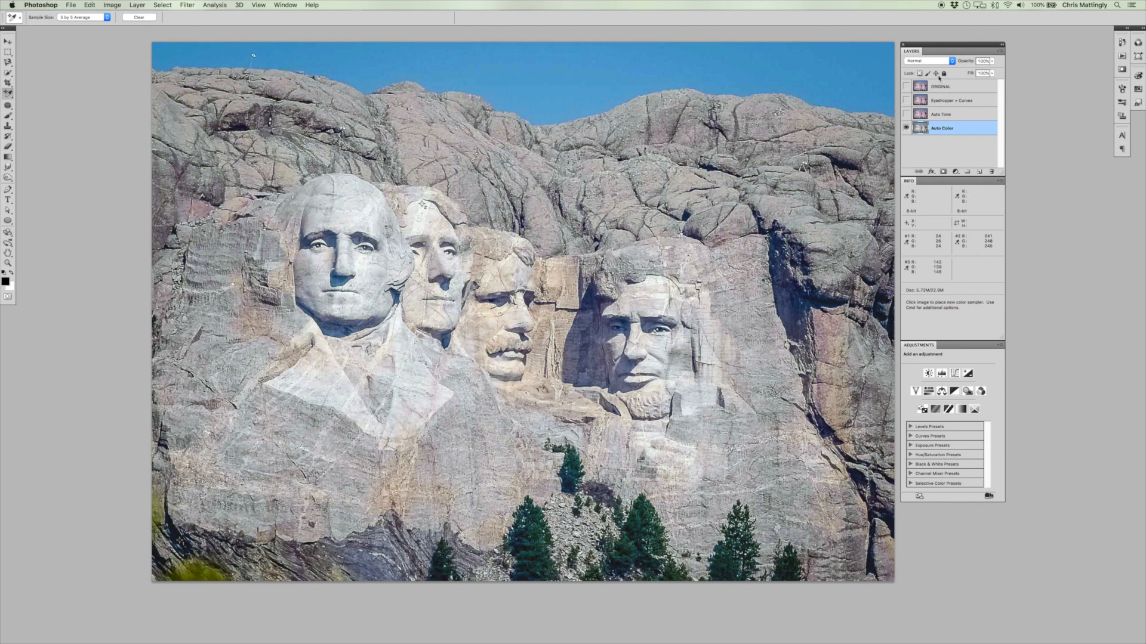
{"action": "left_click", "coordinate": [905, 87]}
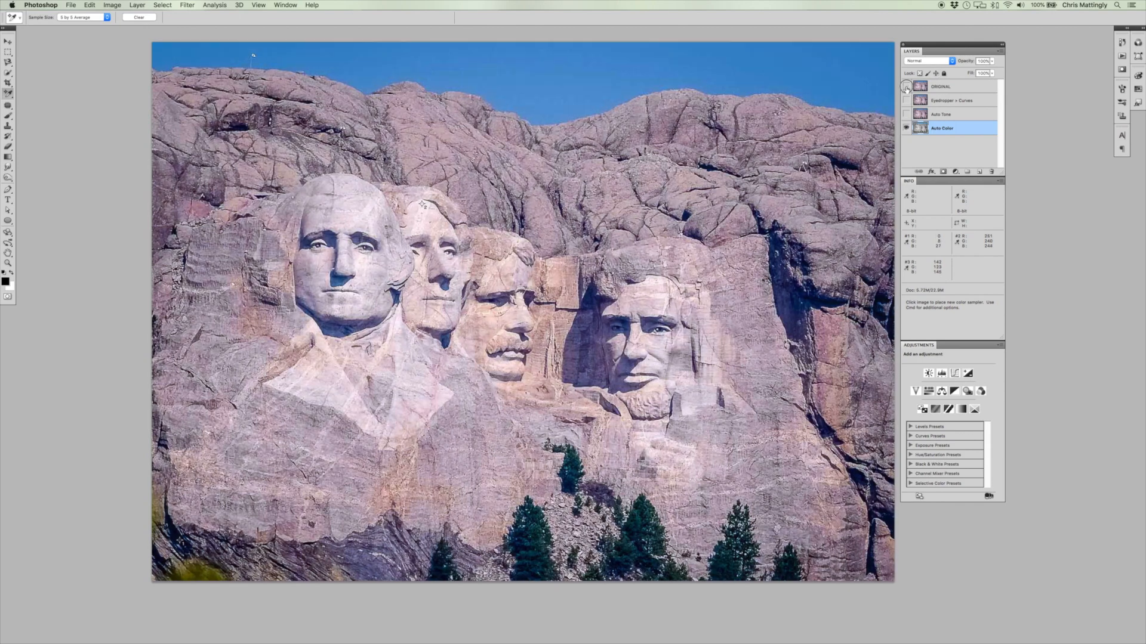
{"action": "left_click", "coordinate": [906, 86]}
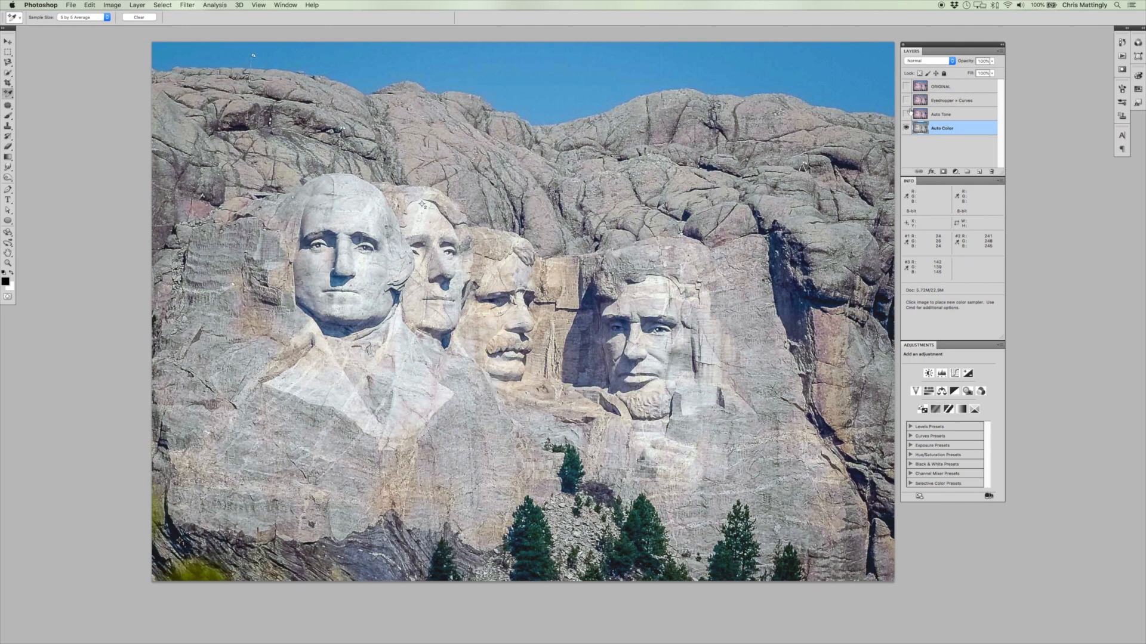
Show the Auto Tone layer and apply the Auto Tone correction to it.
{"action": "left_click", "coordinate": [906, 114]}
{"action": "left_click", "coordinate": [962, 115]}
{"action": "left_click", "coordinate": [115, 7]}
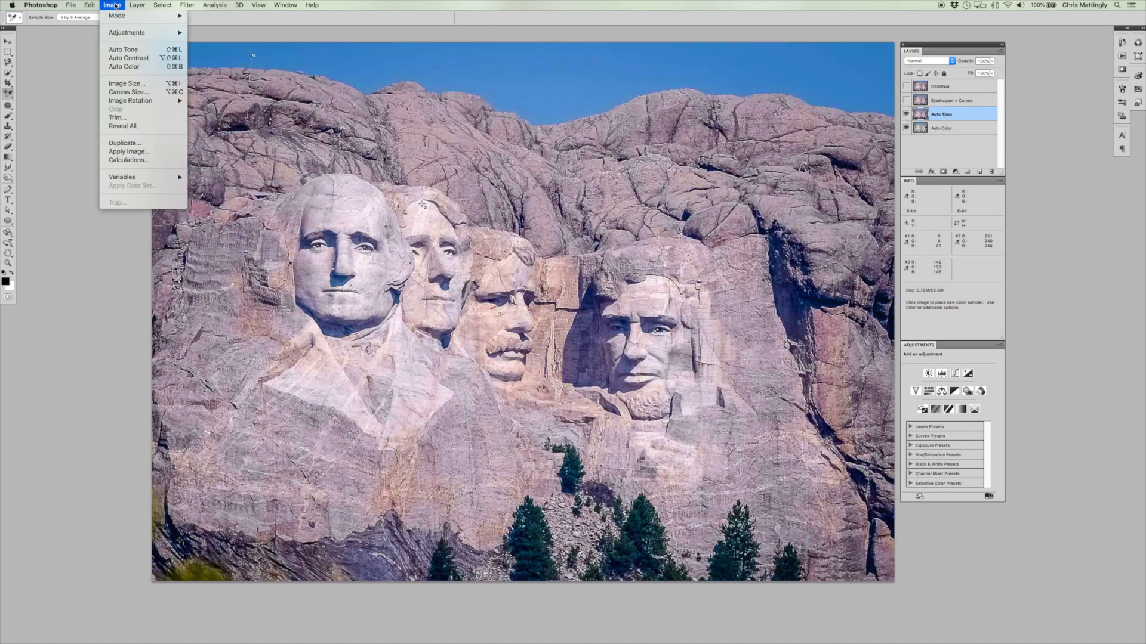
{"action": "left_click", "coordinate": [122, 50]}
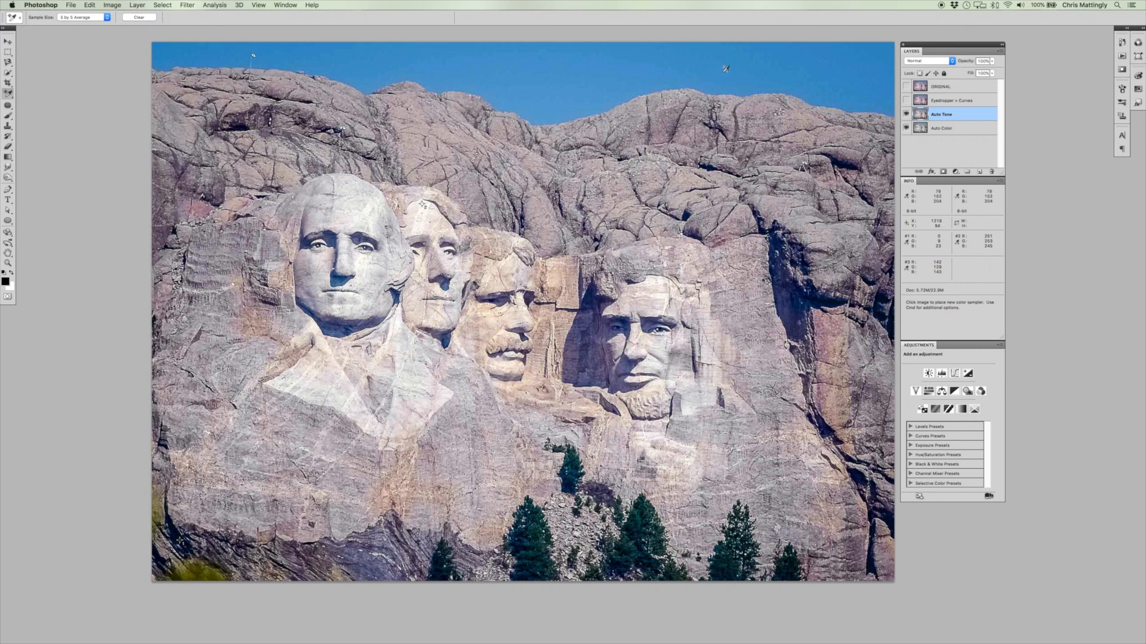
Set the Auto Tone layer's blend mode to Luminosity and compare the result with the ORIGINAL layer.
{"action": "left_click", "coordinate": [929, 62]}
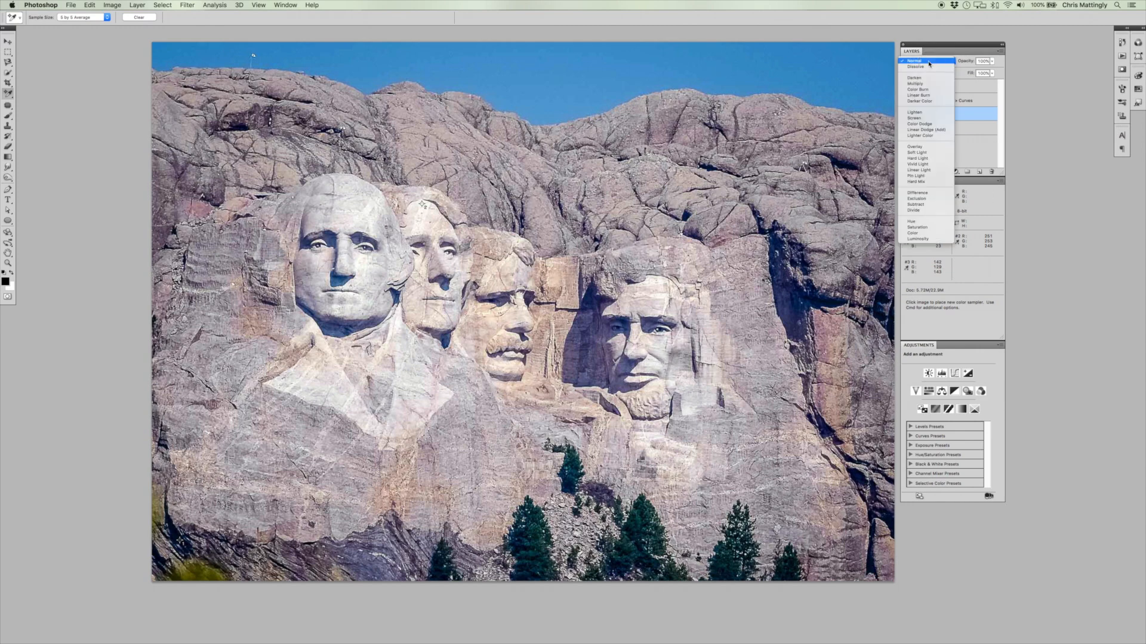
{"action": "left_click", "coordinate": [919, 239]}
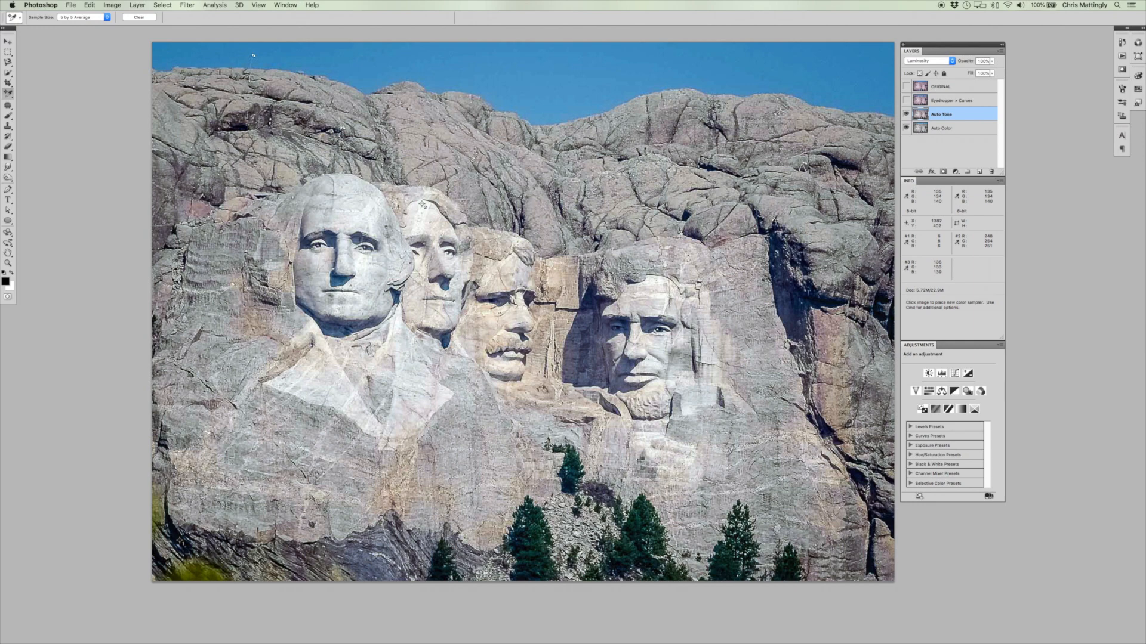
{"action": "left_click", "coordinate": [906, 87]}
{"action": "left_click", "coordinate": [907, 87]}
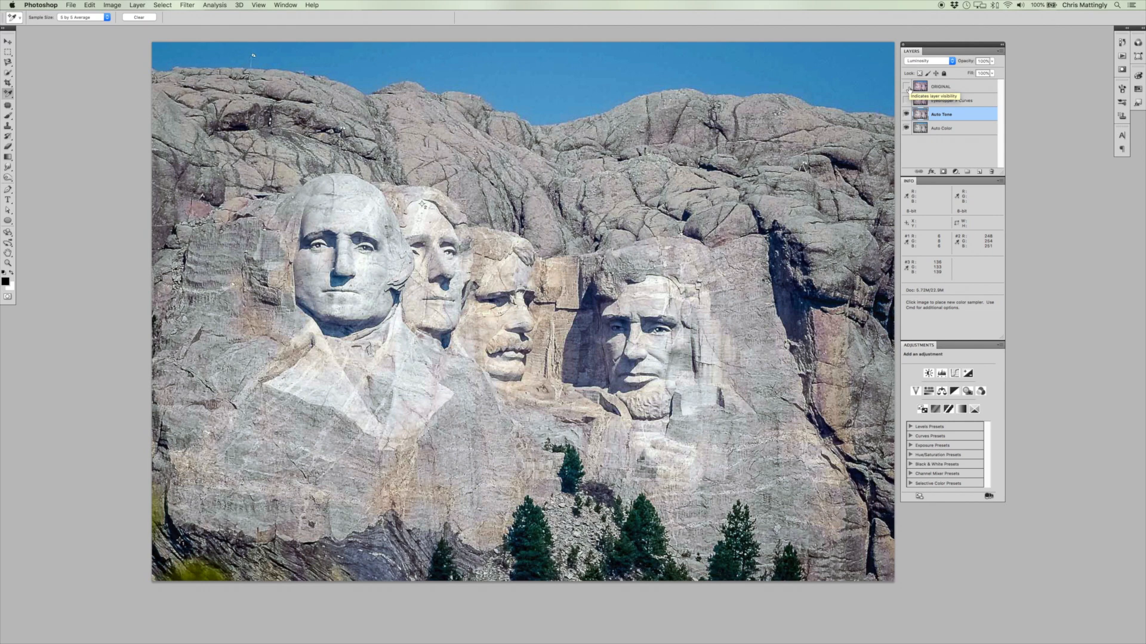
Show and select the Eyedropper + Curves layer, and set its Levels black point at the first color sampler in the dark lower-left rock.
{"action": "left_click", "coordinate": [906, 100]}
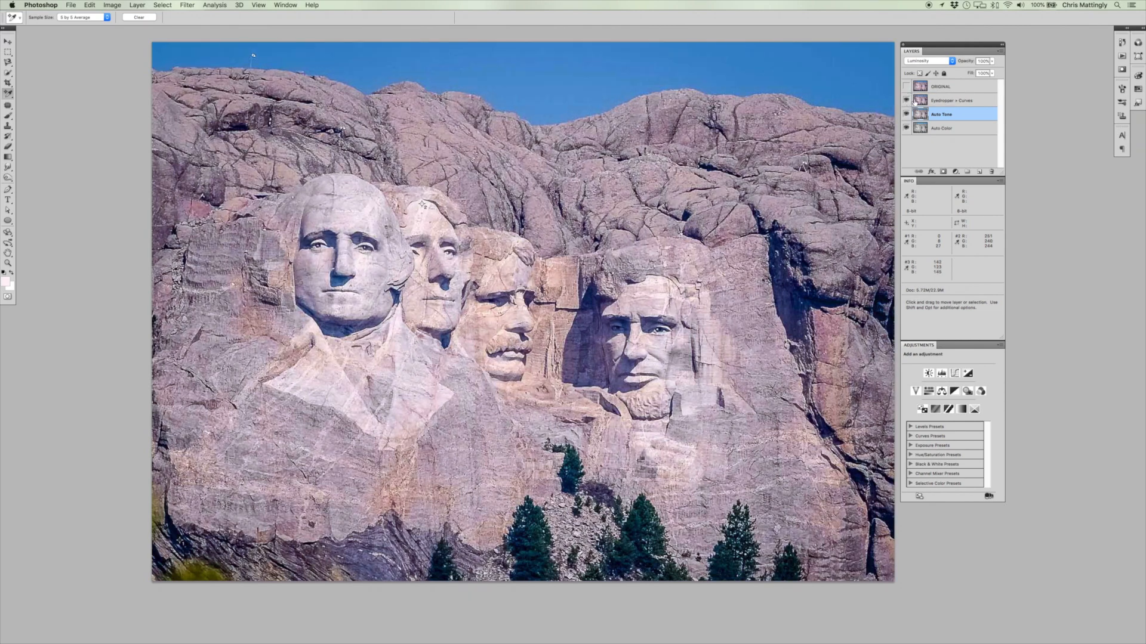
{"action": "left_click", "coordinate": [916, 101]}
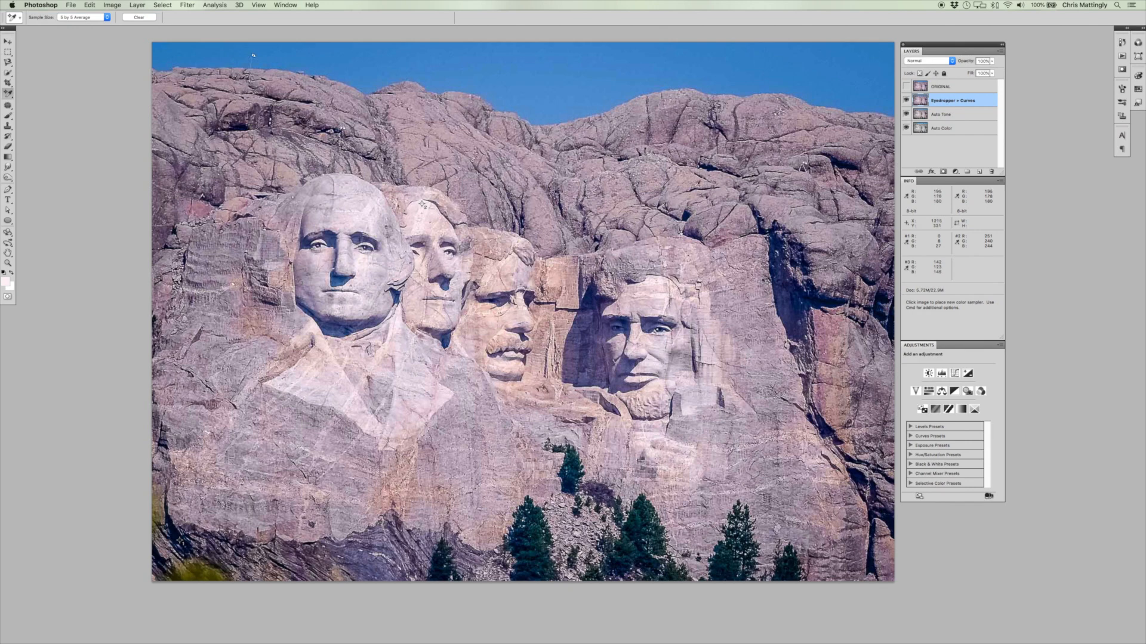
{"action": "key", "text": "super+l"}
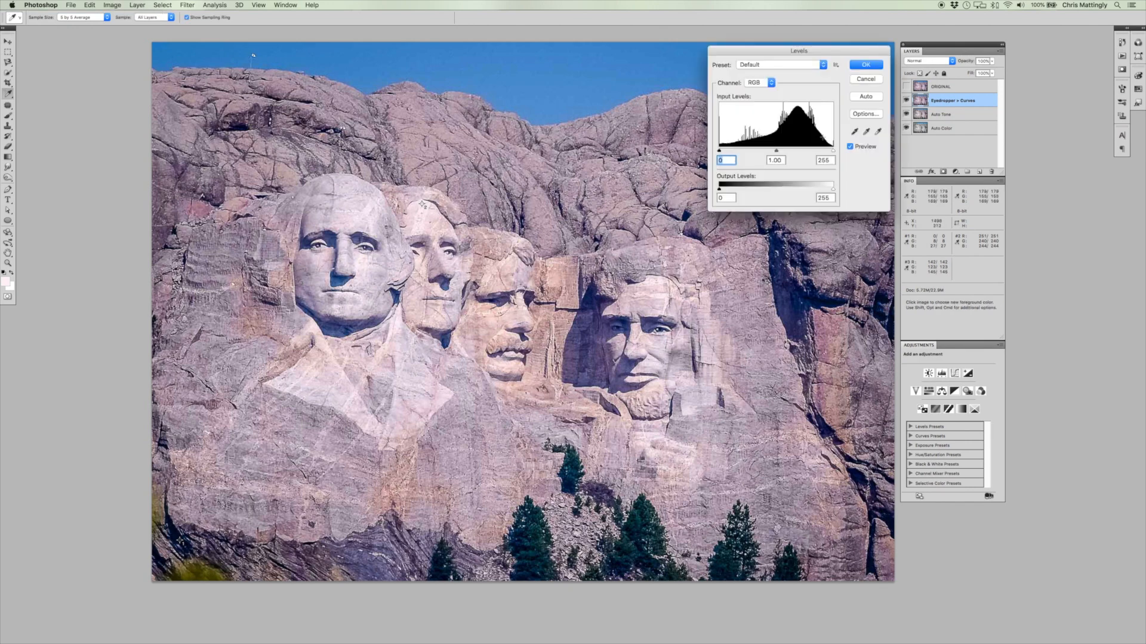
{"action": "left_click", "coordinate": [854, 131]}
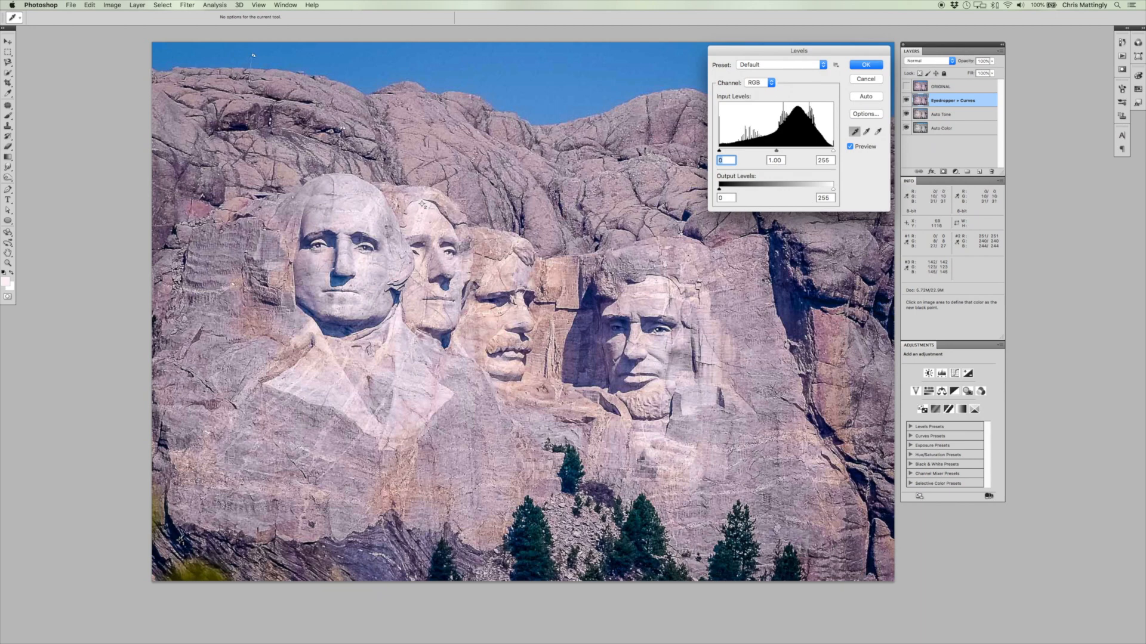
{"action": "left_click", "coordinate": [179, 541]}
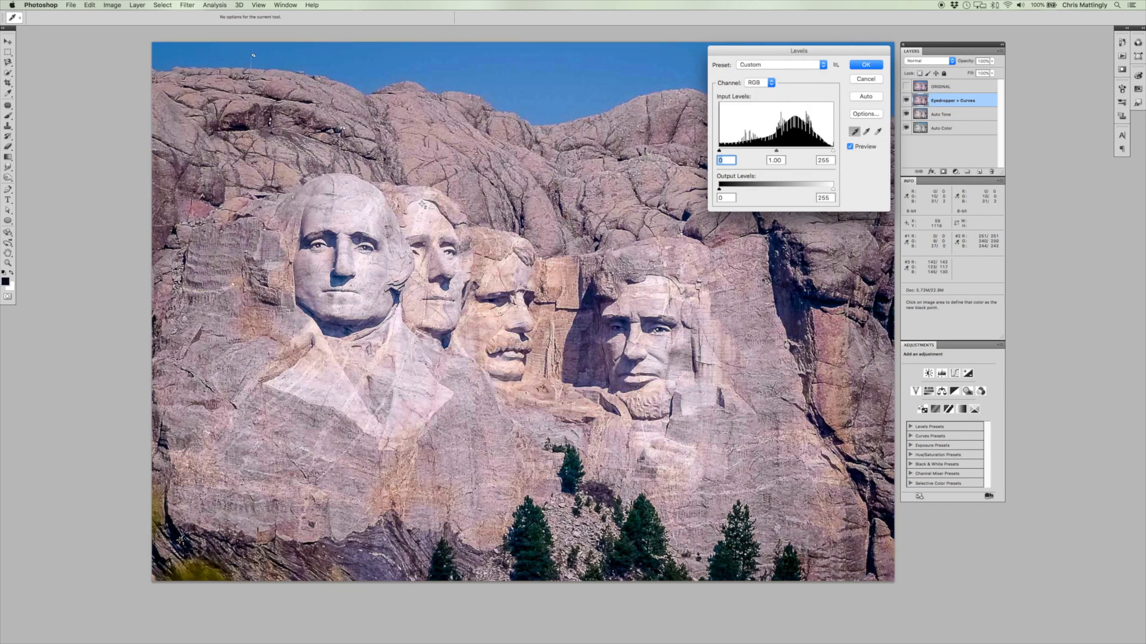
Set the Levels white point at the second color sampler on Jefferson's head and apply the adjustment.
{"action": "left_click", "coordinate": [878, 132]}
{"action": "left_click", "coordinate": [420, 204]}
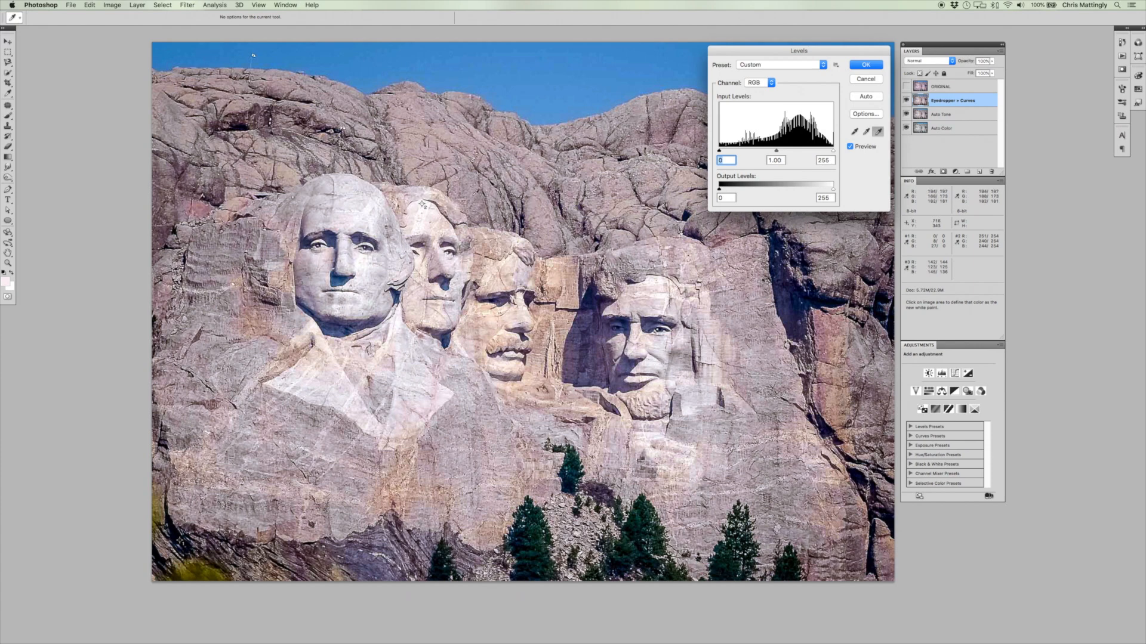
{"action": "key", "text": "Return"}
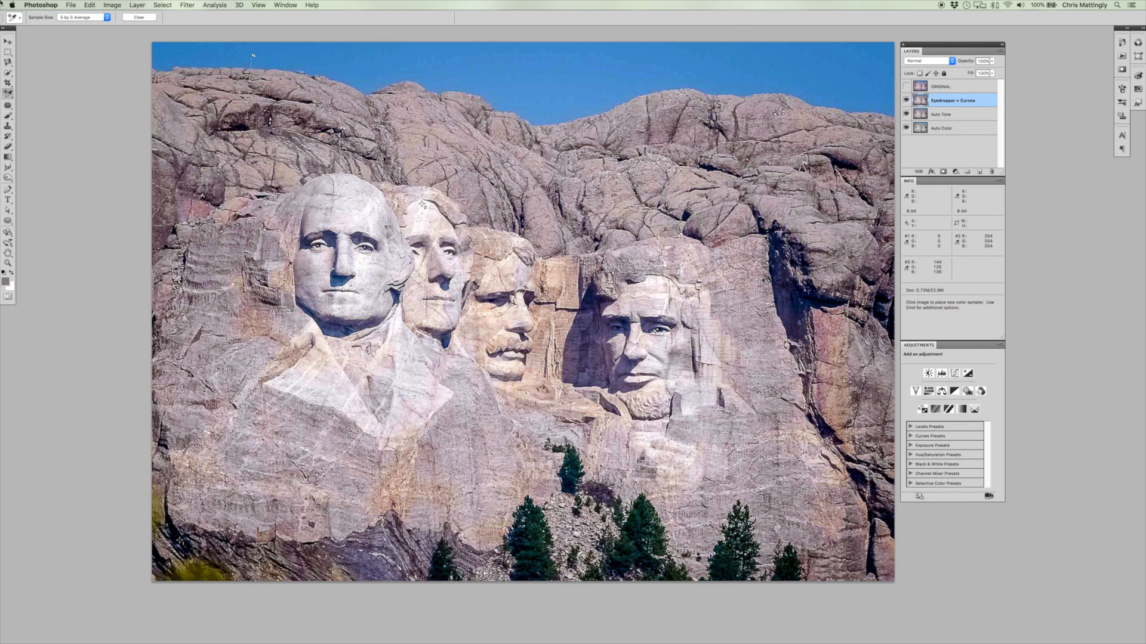
Start a Curves adjustment and lower the Red channel's midtone at the third color sampler beside Washington's face.
{"action": "left_click", "coordinate": [113, 4]}
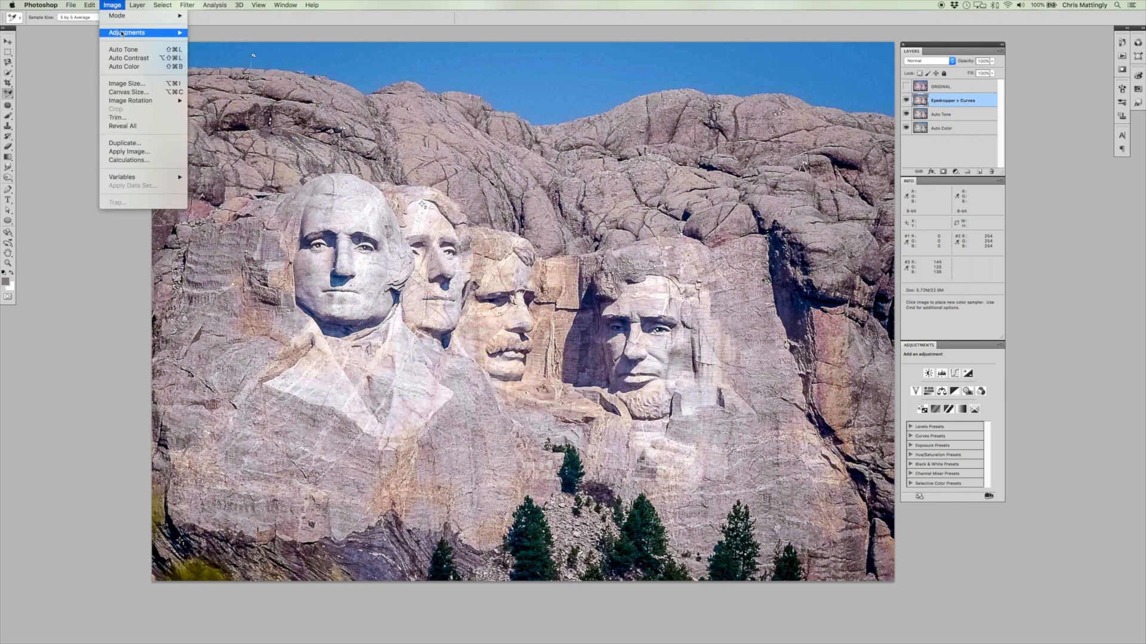
{"action": "mouse_move", "coordinate": [143, 33]}
{"action": "left_click", "coordinate": [226, 53]}
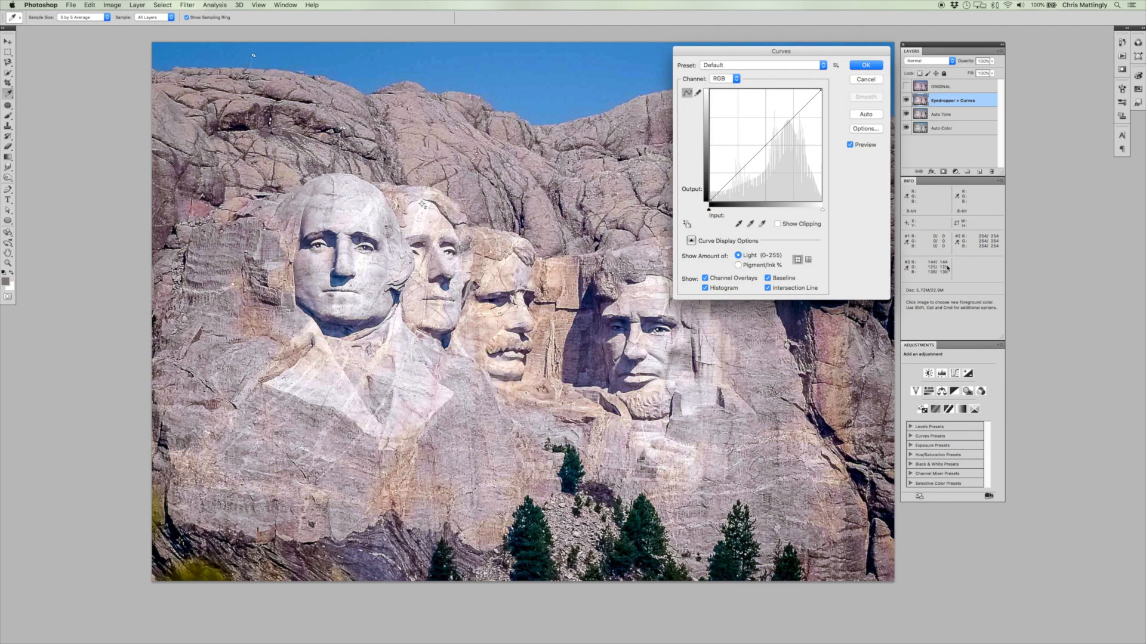
{"action": "key", "text": "alt+3"}
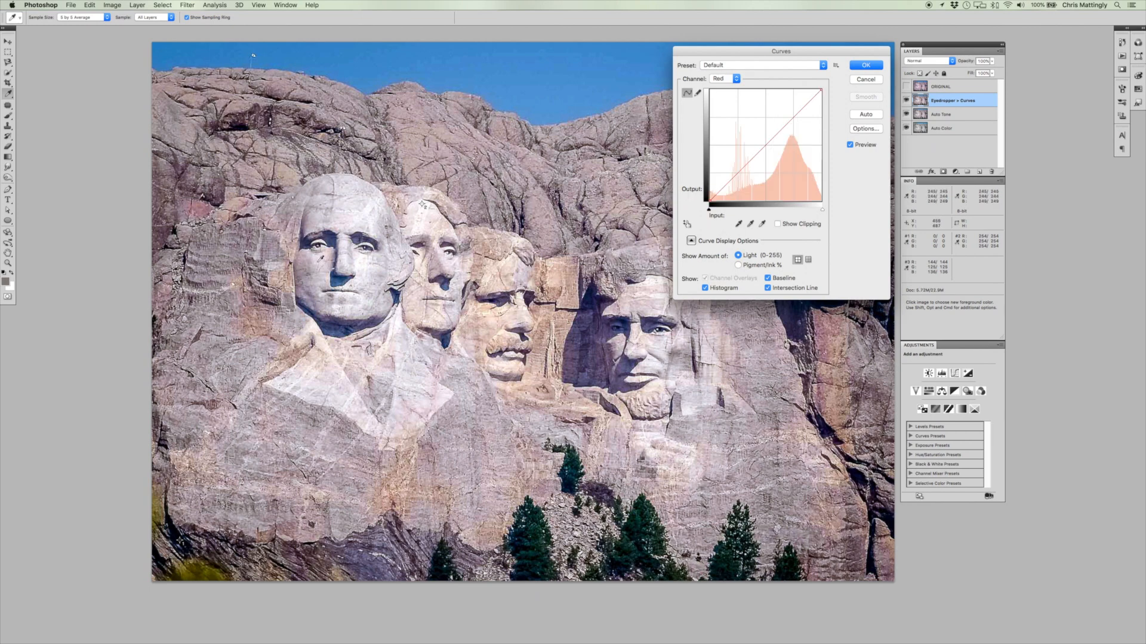
{"action": "left_click", "coordinate": [300, 279]}
{"action": "left_click", "coordinate": [775, 136]}
{"action": "key", "text": "Down"}
{"action": "key", "text": "Right"}
{"action": "key", "text": "Down"}
Add a midtone point to the Green curve at the third sampler and raise it until green closely matches the sampler's red value.
{"action": "key", "text": "alt+4"}
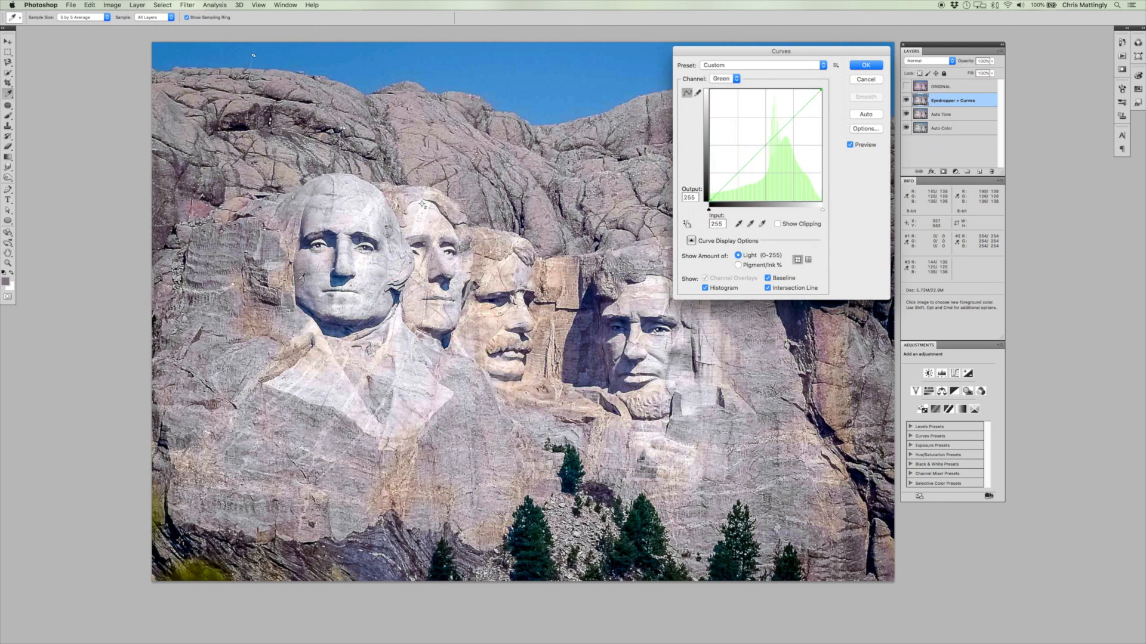
{"action": "left_click", "coordinate": [299, 278]}
{"action": "left_click", "coordinate": [765, 146]}
{"action": "key", "text": "Left"}
{"action": "key", "text": "Left"}
{"action": "key", "text": "Left"}
{"action": "key", "text": "Left"}
{"action": "key", "text": "Left"}
{"action": "key", "text": "Down"}
{"action": "key", "text": "Up"}
{"action": "key", "text": "Up"}
{"action": "key", "text": "Up"}
{"action": "key", "text": "Up"}
{"action": "key", "text": "Up"}
{"action": "key", "text": "Up"}
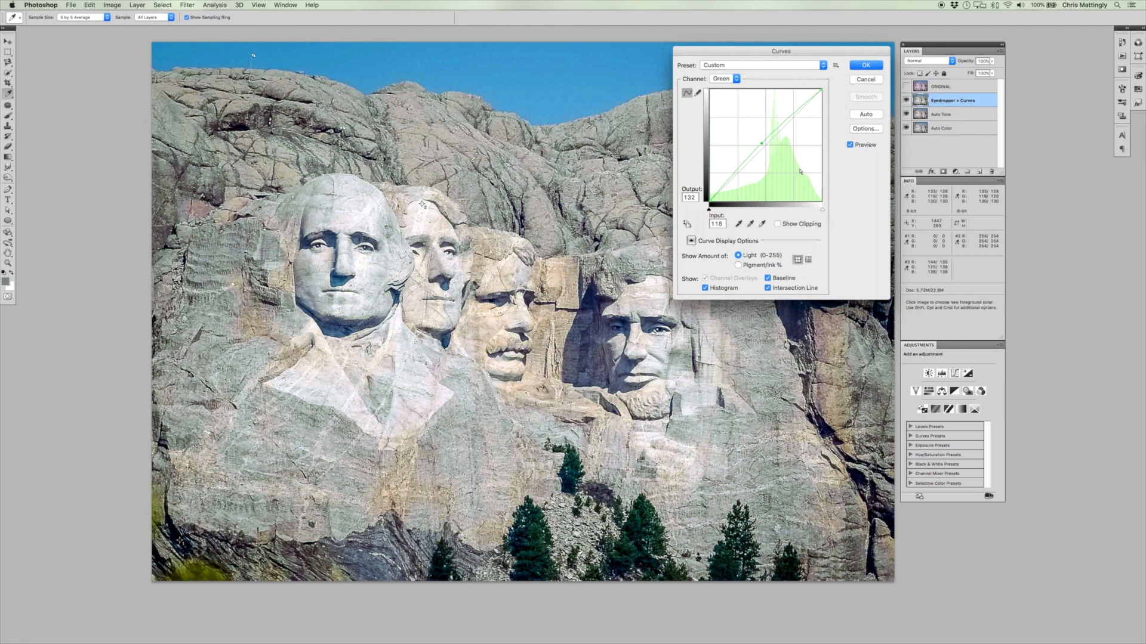
{"action": "key", "text": "Down"}
{"action": "key", "text": "Down"}
{"action": "key", "text": "Left"}
{"action": "key", "text": "Down"}
{"action": "key", "text": "Down"}
{"action": "key", "text": "Down"}
{"action": "key", "text": "Left"}
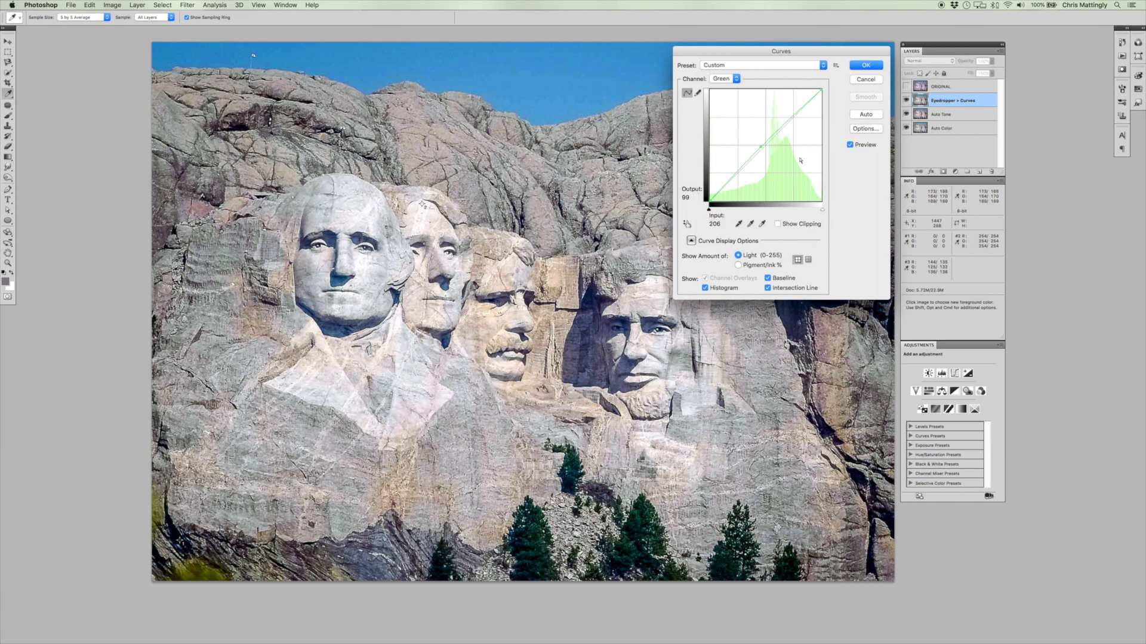
{"action": "left_click", "coordinate": [949, 273]}
Add a midtone point to the Blue curve and lower it to input 133, output 127, to neutralize the third sampler.
{"action": "key", "text": "alt+5"}
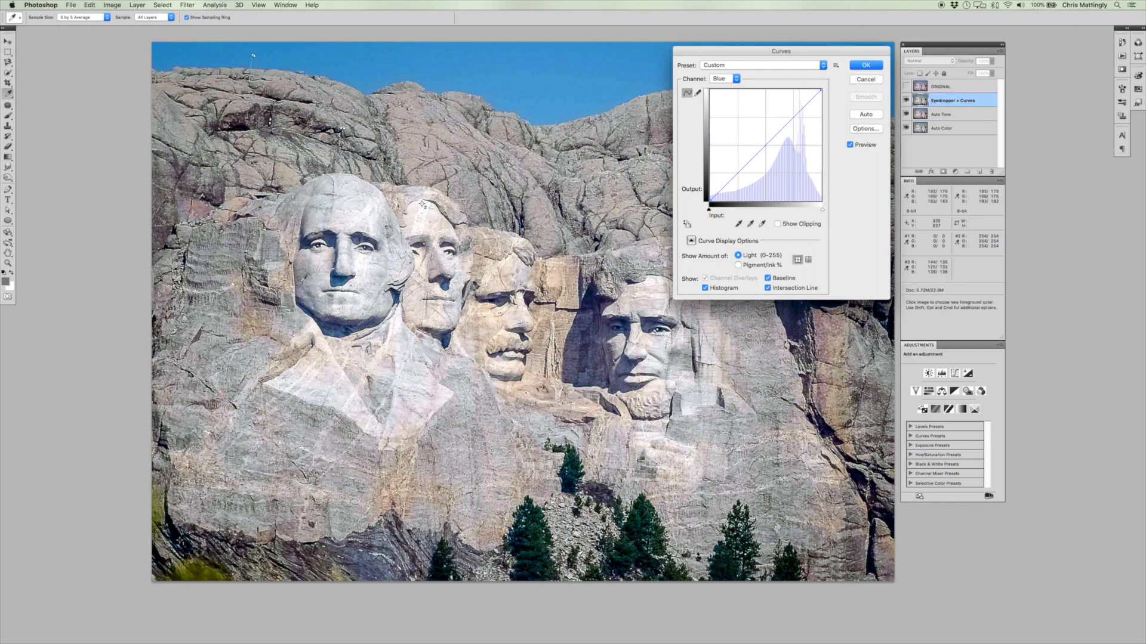
{"action": "left_click", "coordinate": [300, 278], "text": "super"}
{"action": "left_click", "coordinate": [769, 143]}
{"action": "key", "text": "Down"}
{"action": "key", "text": "Down"}
{"action": "key", "text": "Down"}
{"action": "key", "text": "Down"}
{"action": "key", "text": "Down"}
{"action": "key", "text": "Right"}
{"action": "key", "text": "Up"}
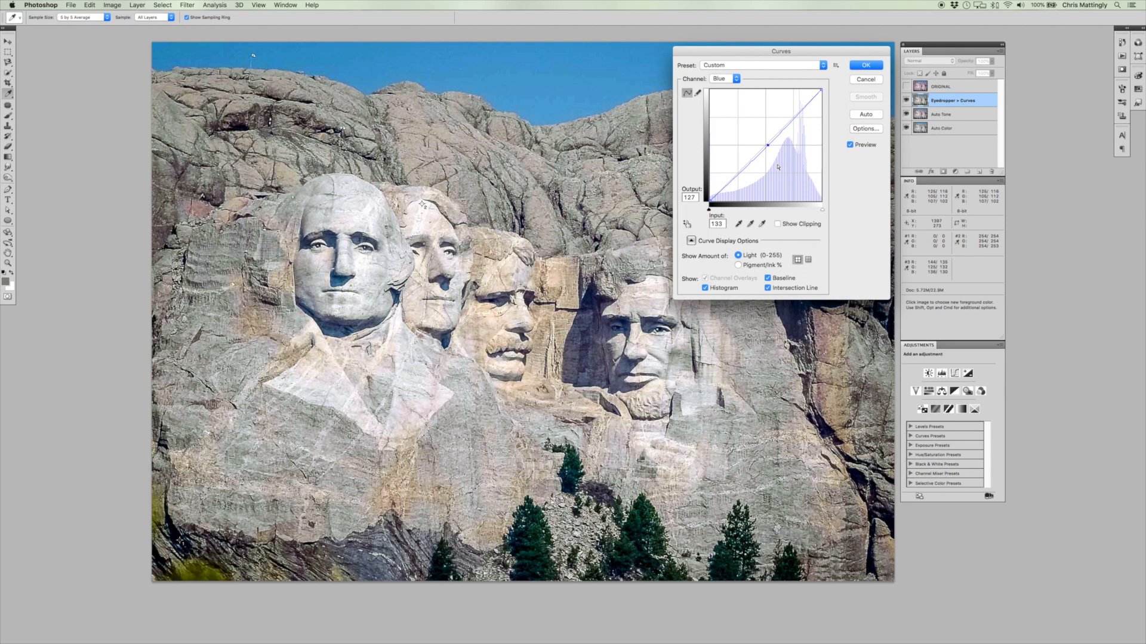
Compare the image with the Curves preview off and on, and apply the Curves adjustment.
{"action": "left_click", "coordinate": [850, 145]}
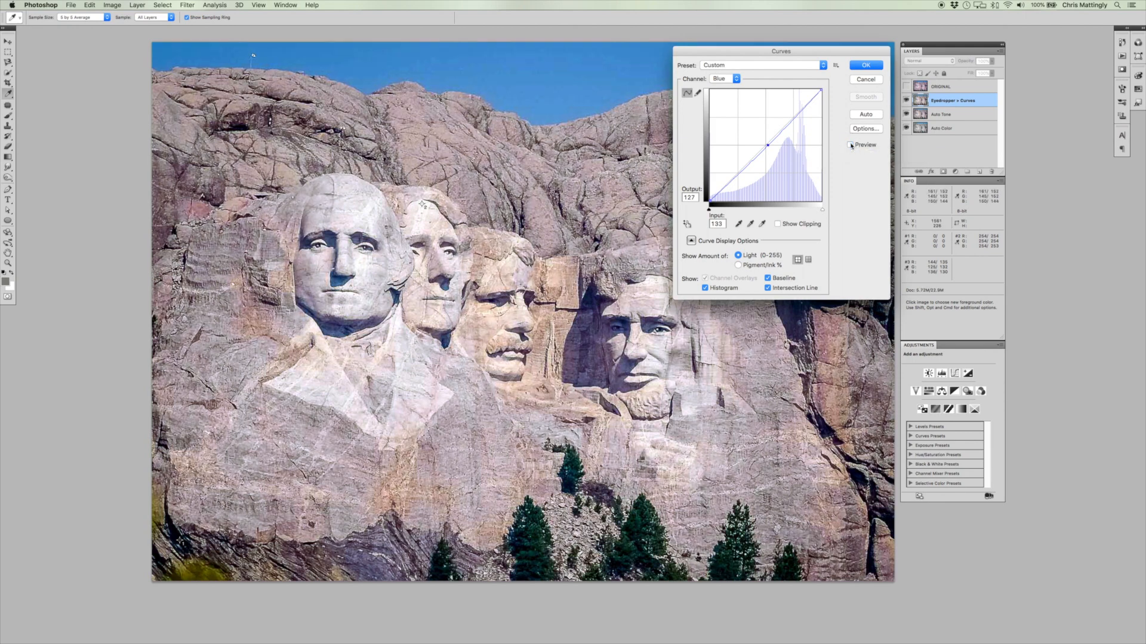
{"action": "left_click", "coordinate": [850, 145]}
{"action": "left_click", "coordinate": [870, 66]}
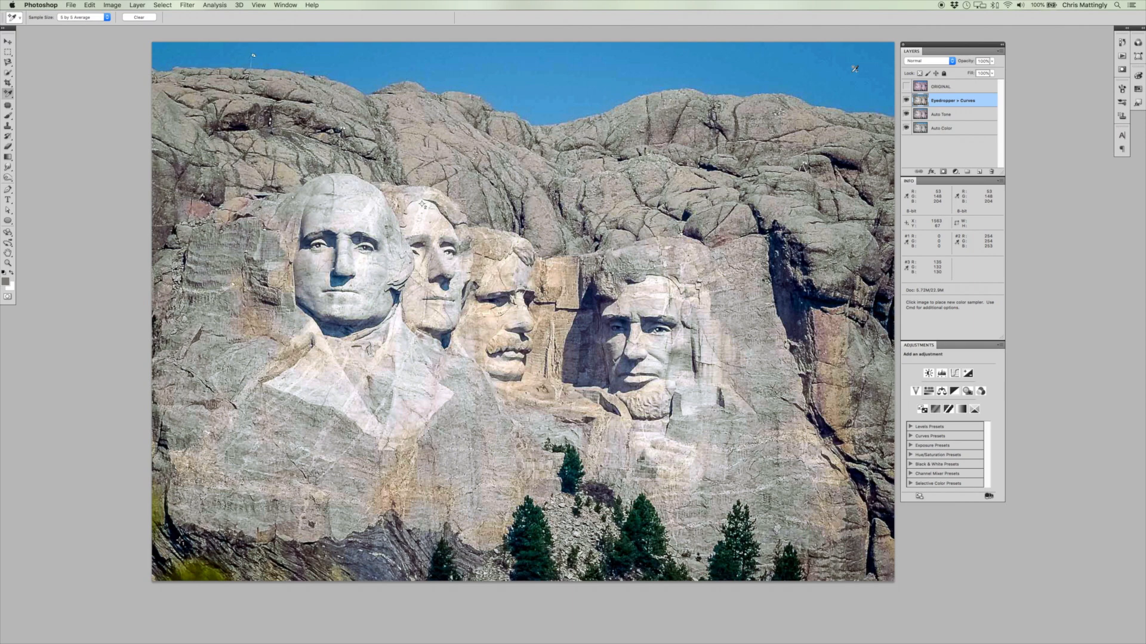
Fade the Curves adjustment to 75% opacity, trying 0, 100 and 50% first.
{"action": "left_click", "coordinate": [91, 6]}
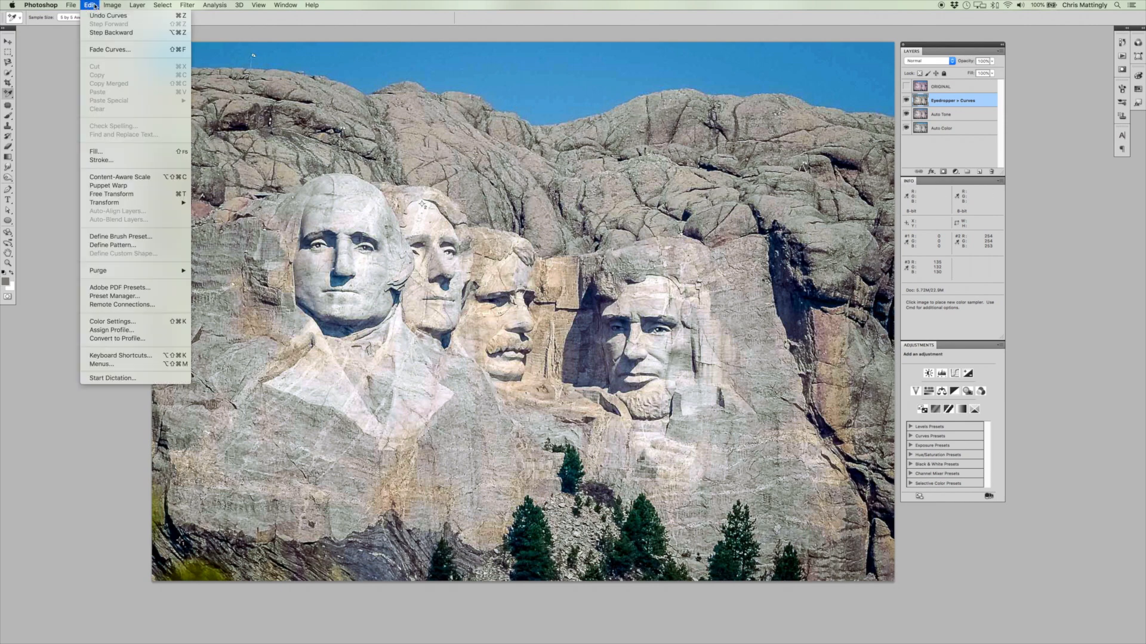
{"action": "left_click", "coordinate": [99, 49]}
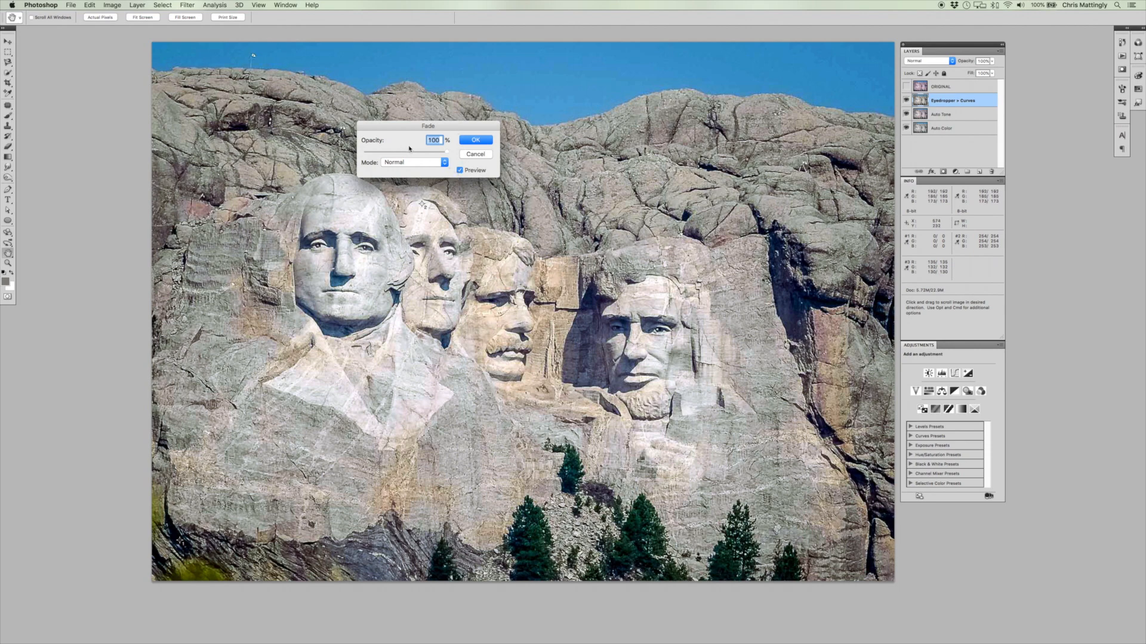
{"action": "type", "text": "0"}
{"action": "type", "text": "100"}
{"action": "key", "text": "Tab"}
{"action": "type", "text": "50"}
{"action": "key", "text": "super+a"}
{"action": "type", "text": "75"}
{"action": "key", "text": "Return"}
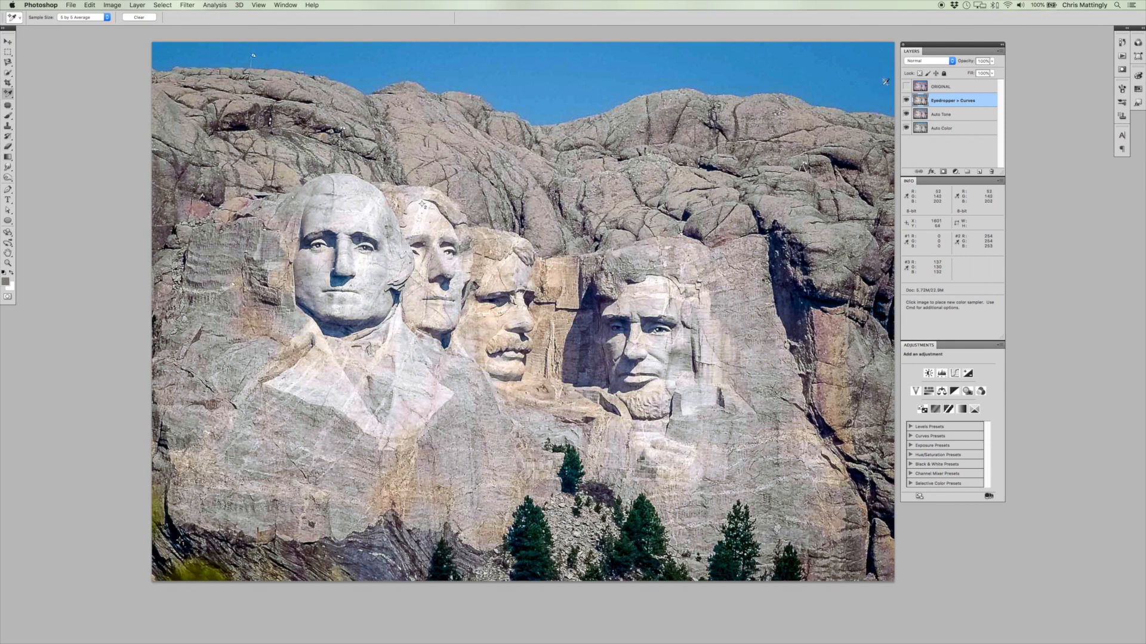
Toggle the ORIGINAL and Eyedropper + Curves layers' visibility to compare the curves correction with the original and Auto Tone versions.
{"action": "left_click", "coordinate": [905, 85]}
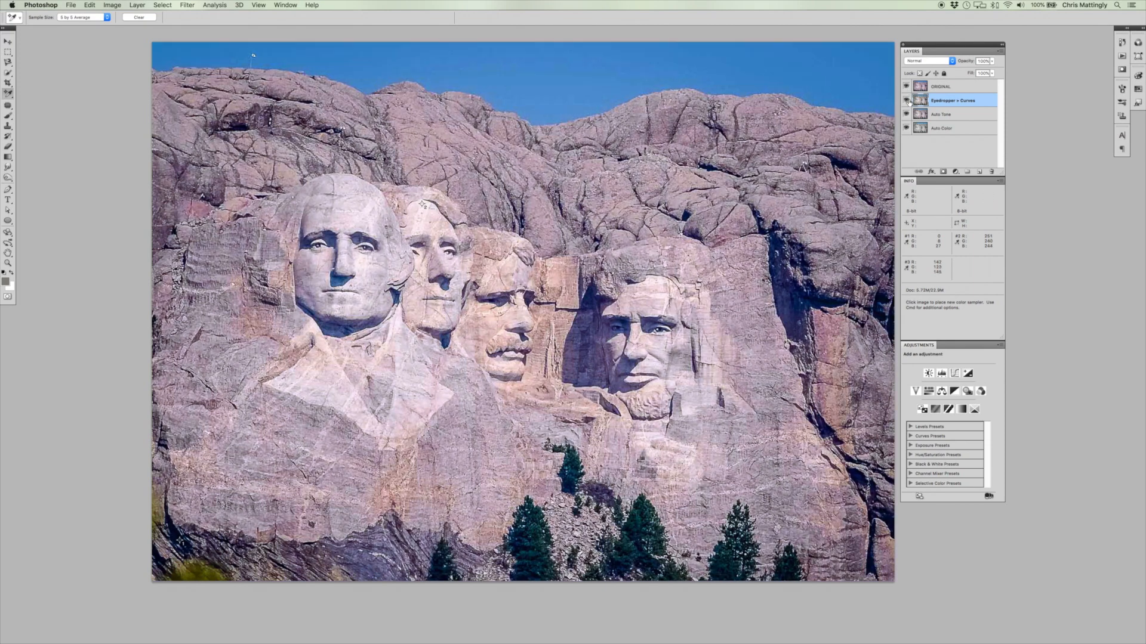
{"action": "left_click", "coordinate": [905, 100]}
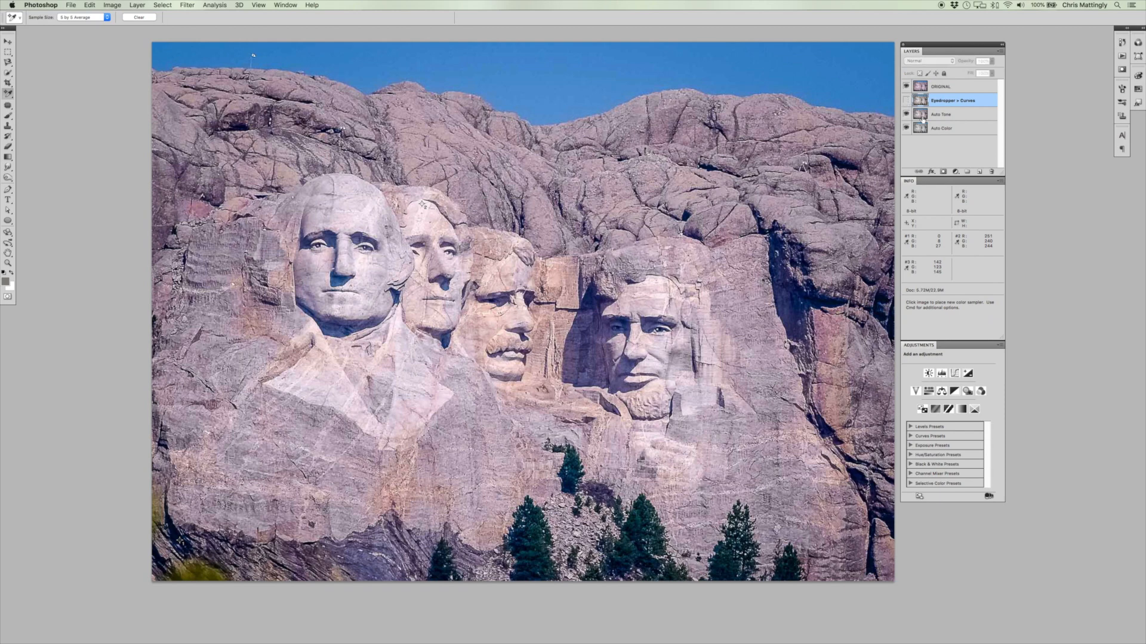
{"action": "left_click", "coordinate": [906, 87]}
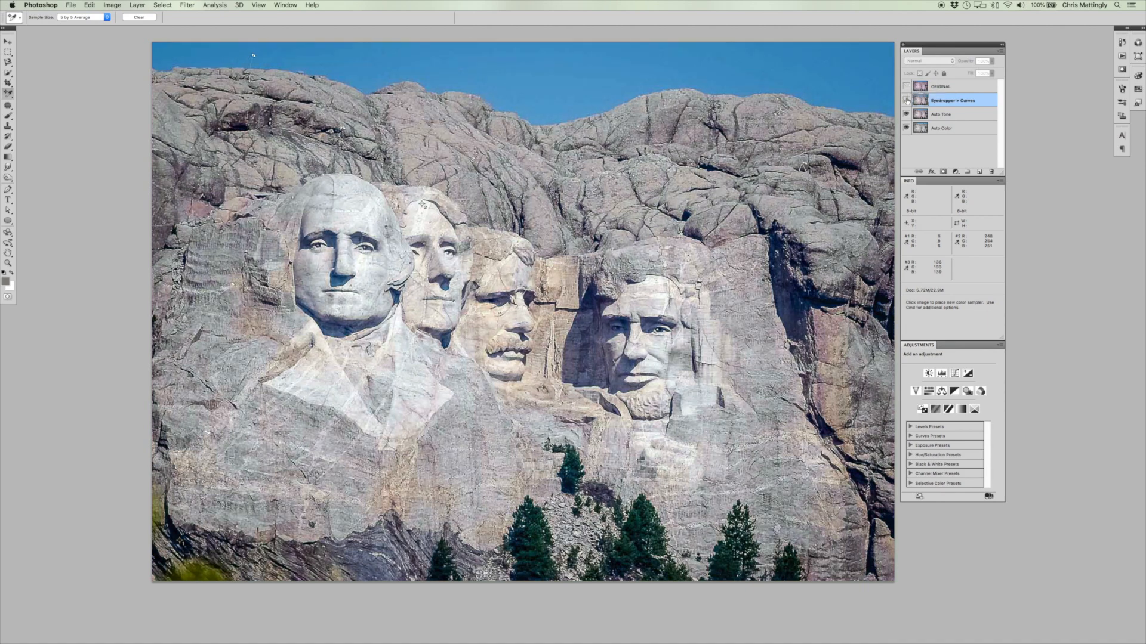
{"action": "left_click", "coordinate": [907, 100]}
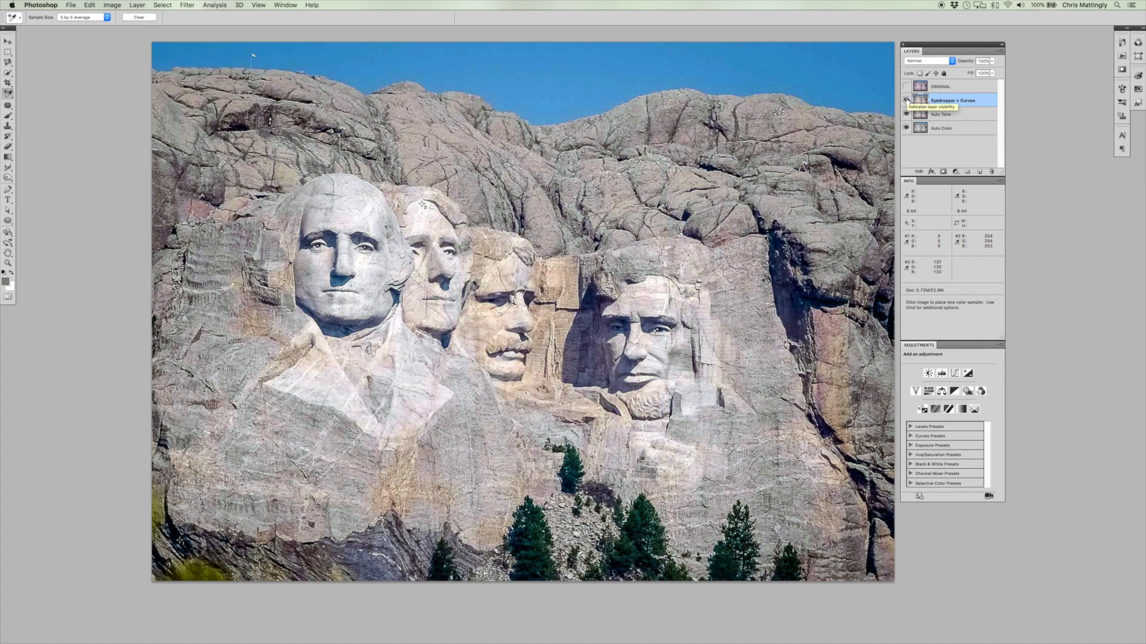
{"action": "left_click", "coordinate": [906, 100]}
{"action": "left_click", "coordinate": [906, 88]}
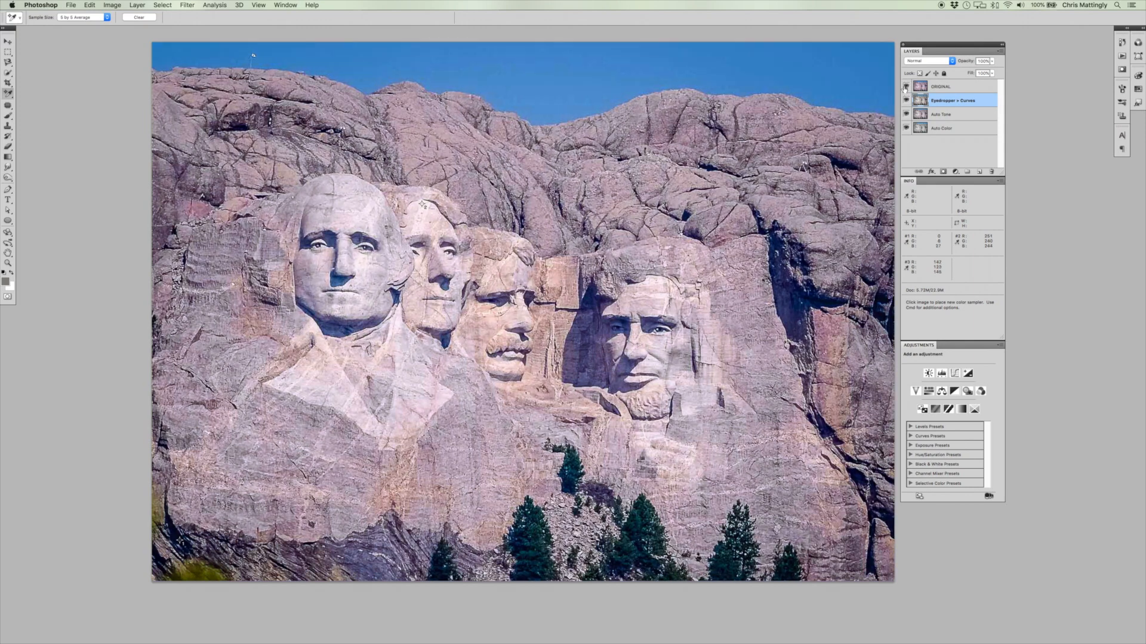
{"action": "left_click", "coordinate": [906, 87]}
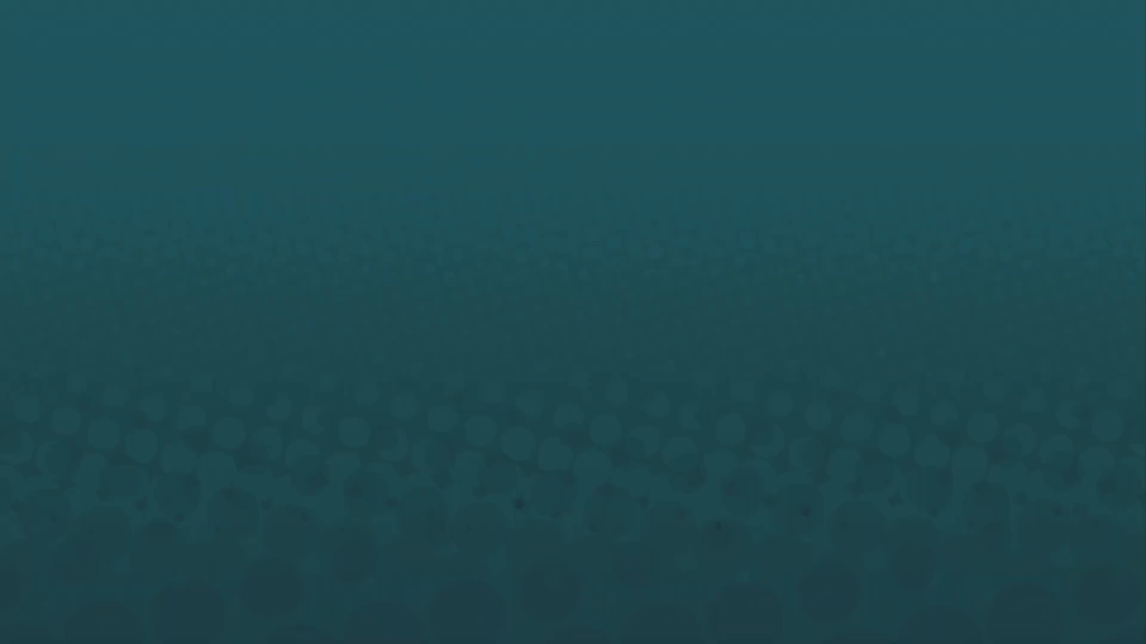